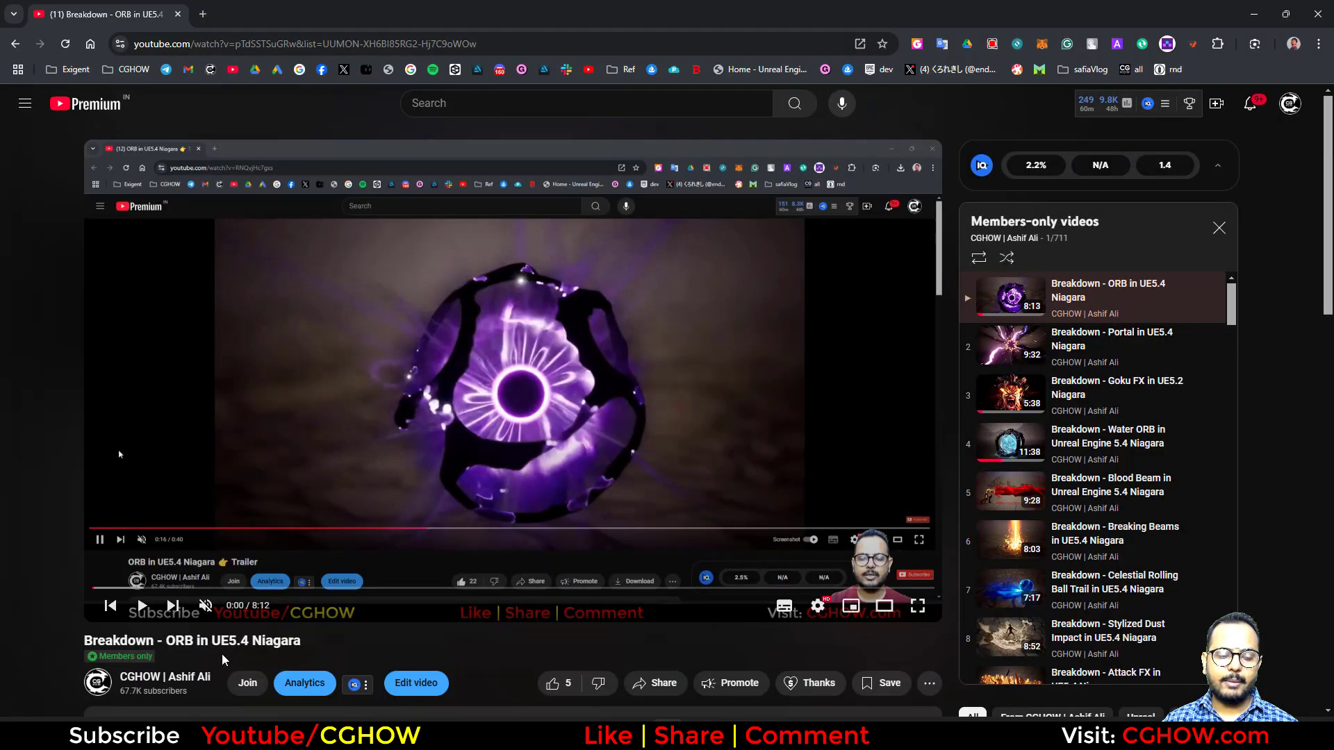
# Step: Return to the m_energy material graph in Unreal Engine, apply its changes and locate the asset in the content browser
pyautogui.click(1256, 13)
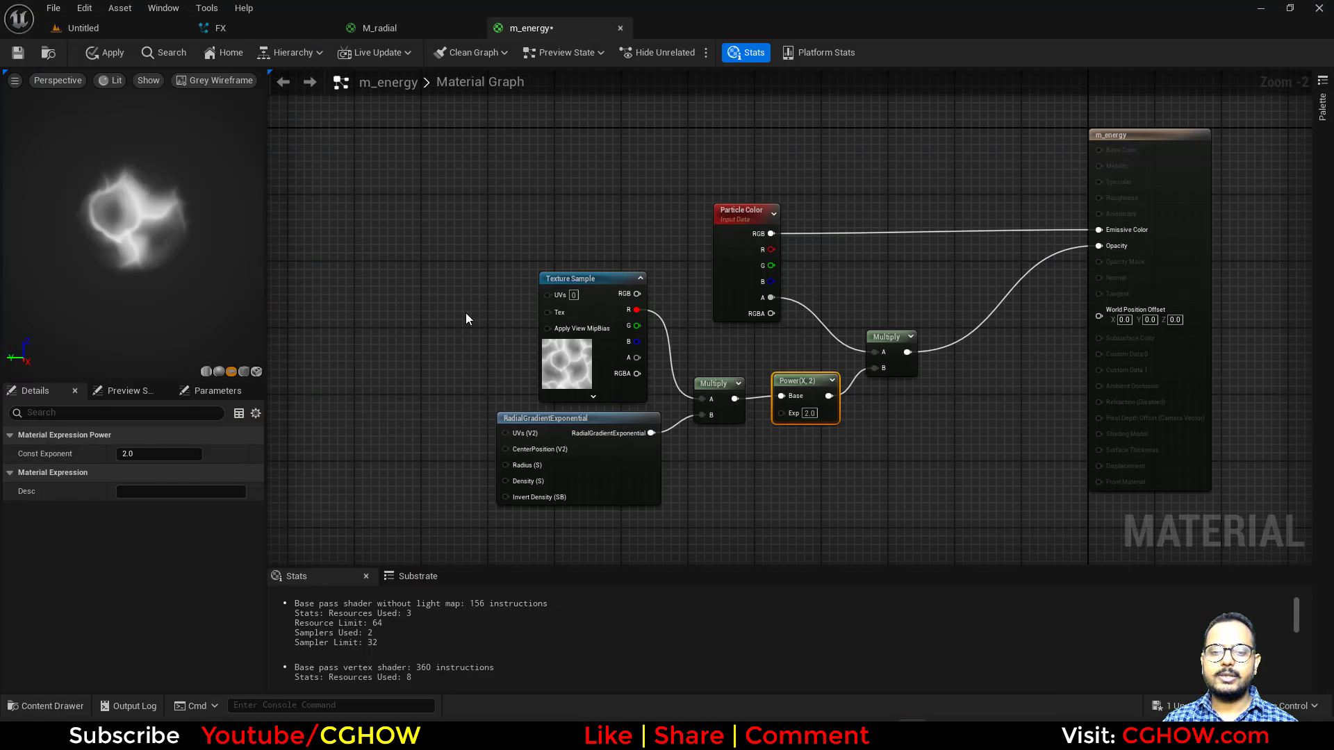
pyautogui.moveTo(440, 339); pyautogui.dragTo(574, 481, button='right')
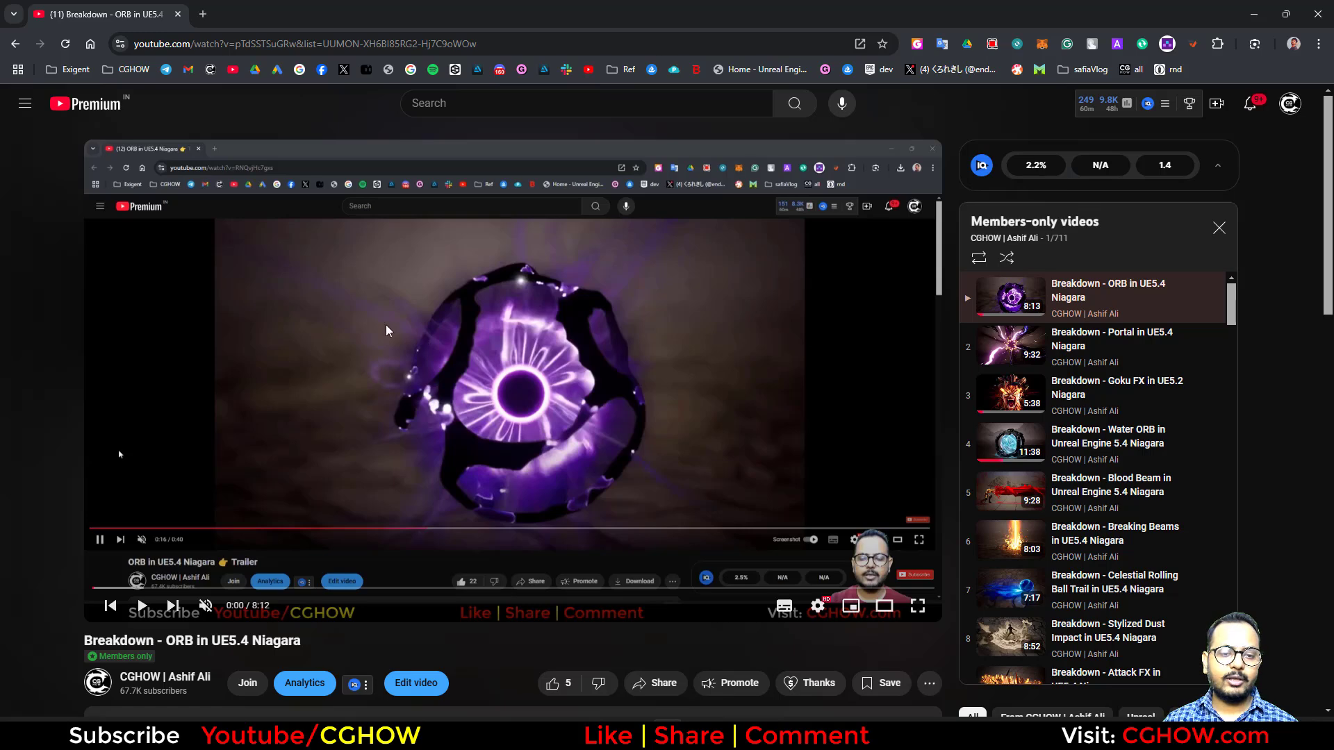
pyautogui.click(1259, 11)
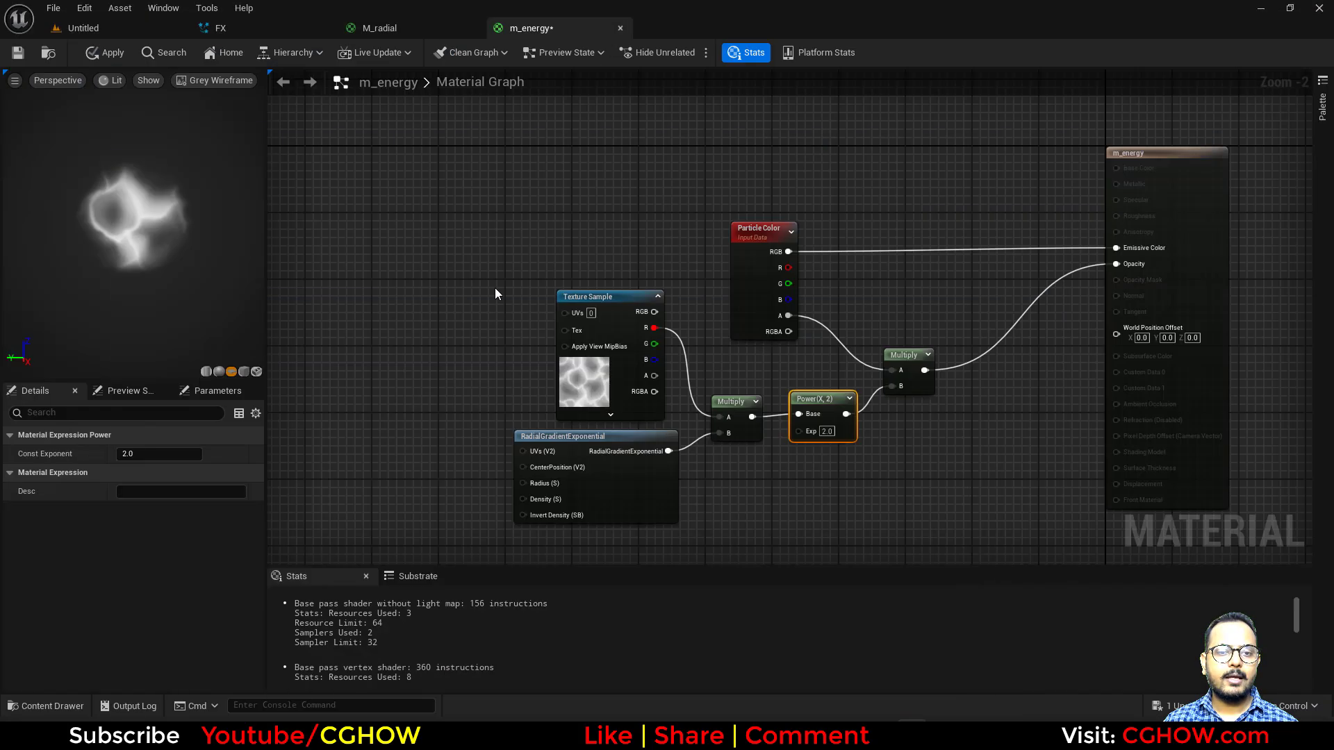
pyautogui.moveTo(481, 357); pyautogui.dragTo(446, 391, button='right')
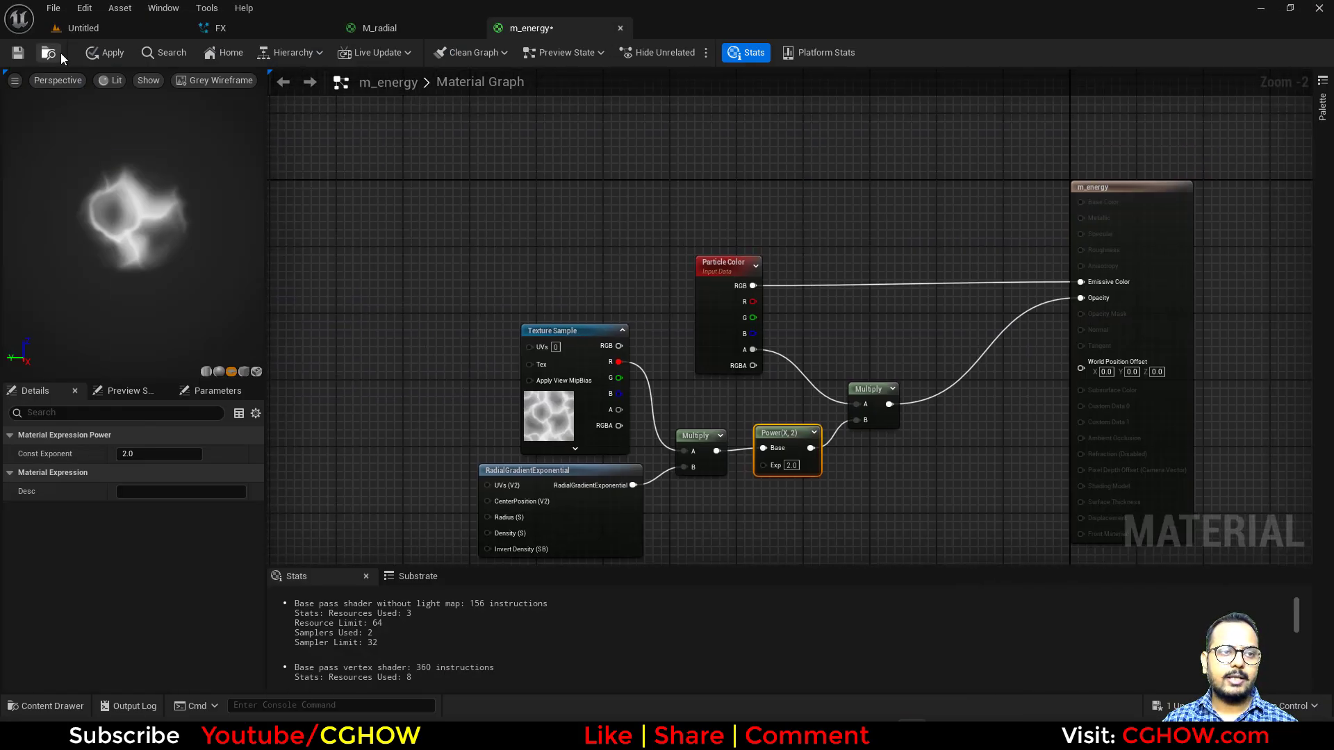
pyautogui.click(103, 54)
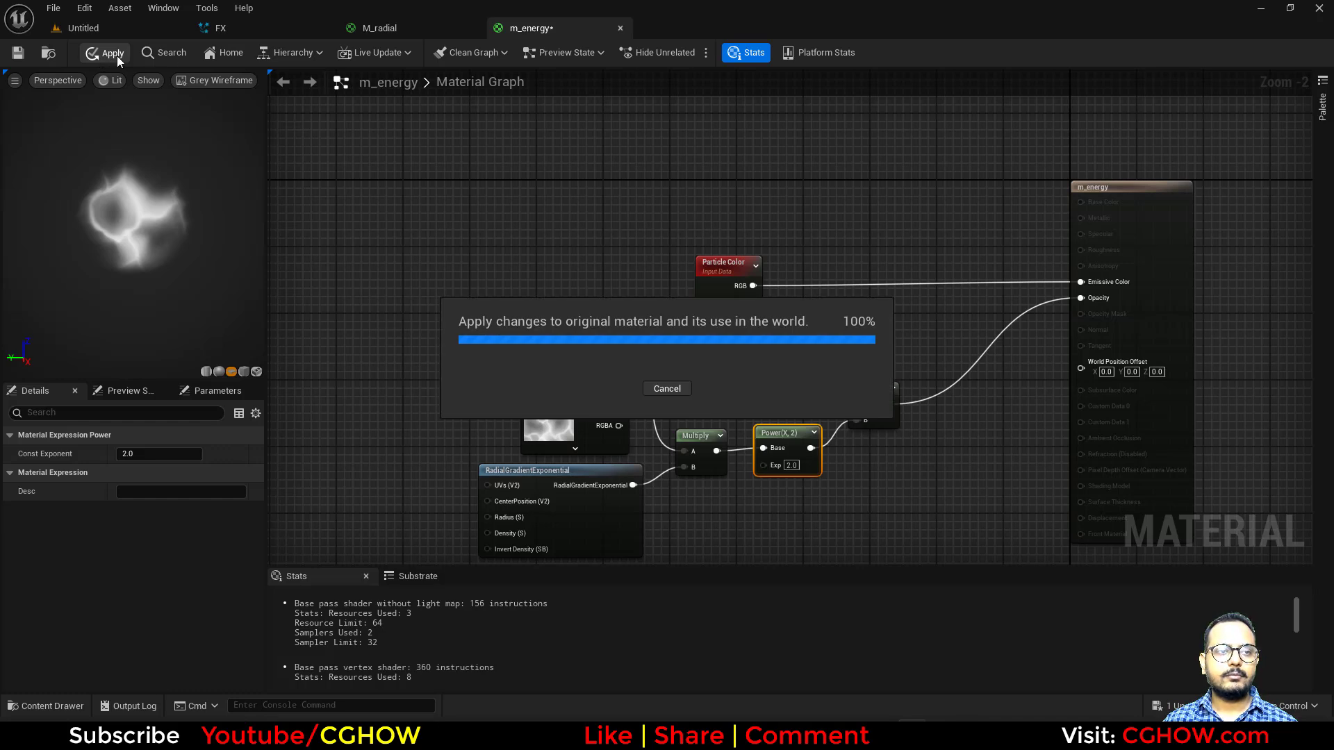
pyautogui.click(50, 56)
# Step: Duplicate the bg emitter in the FX Niagara system and rename the copy energy
pyautogui.click(287, 31)
pyautogui.moveTo(676, 159); pyautogui.dragTo(486, 155, button='right')
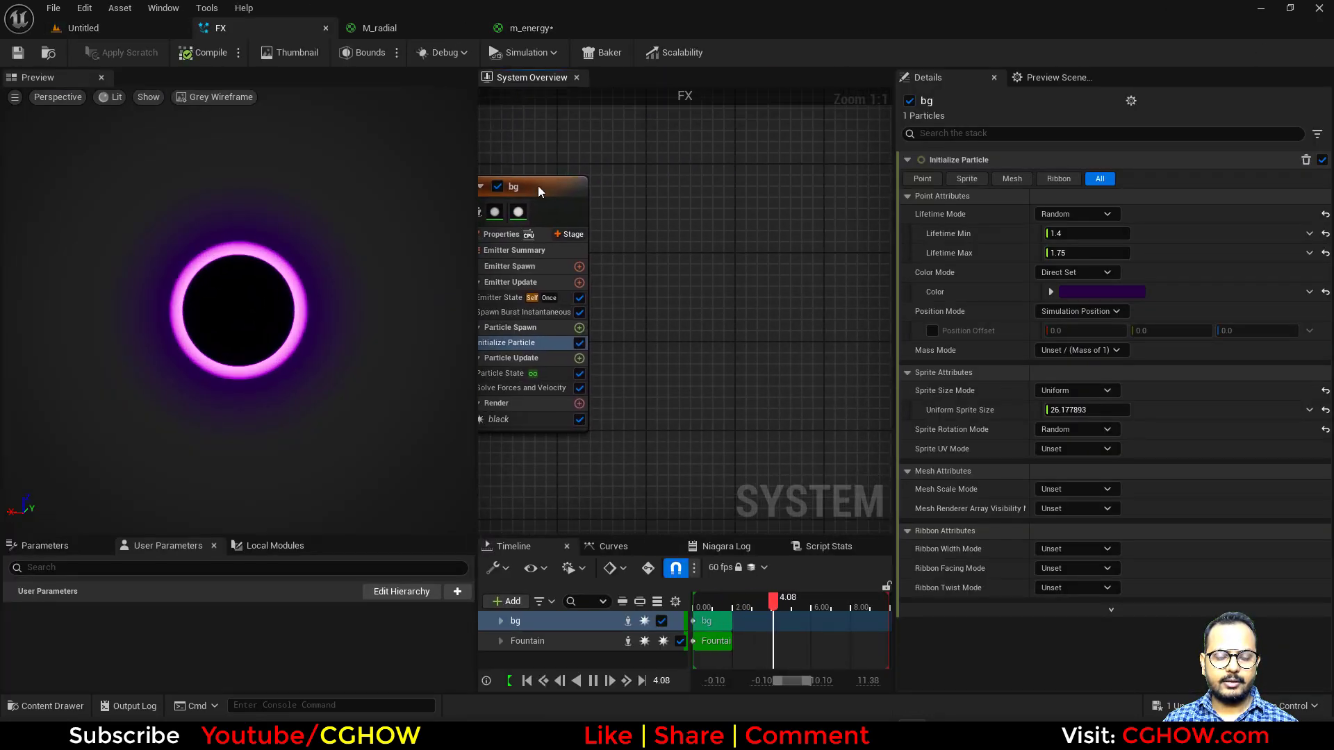
pyautogui.click(560, 188)
pyautogui.hotkey('ctrl', 'd')
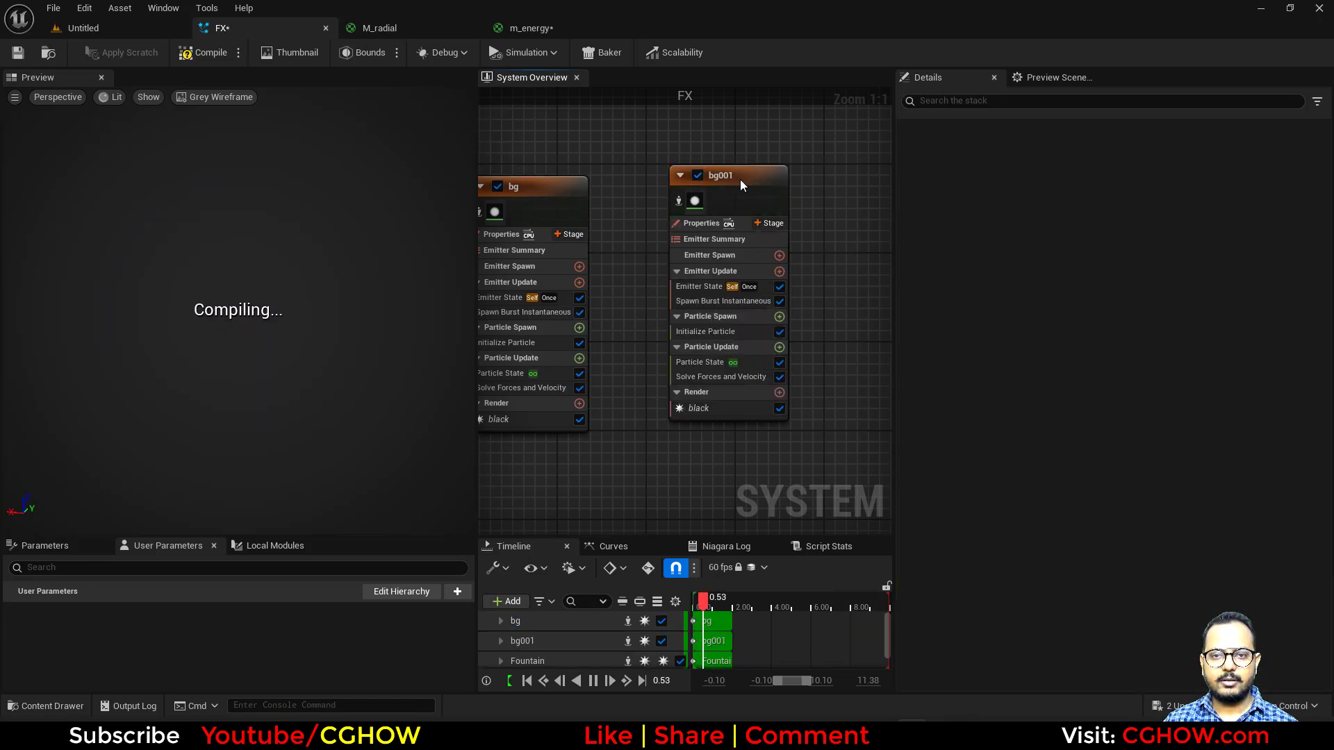
pyautogui.doubleClick(740, 179)
pyautogui.write('energy')
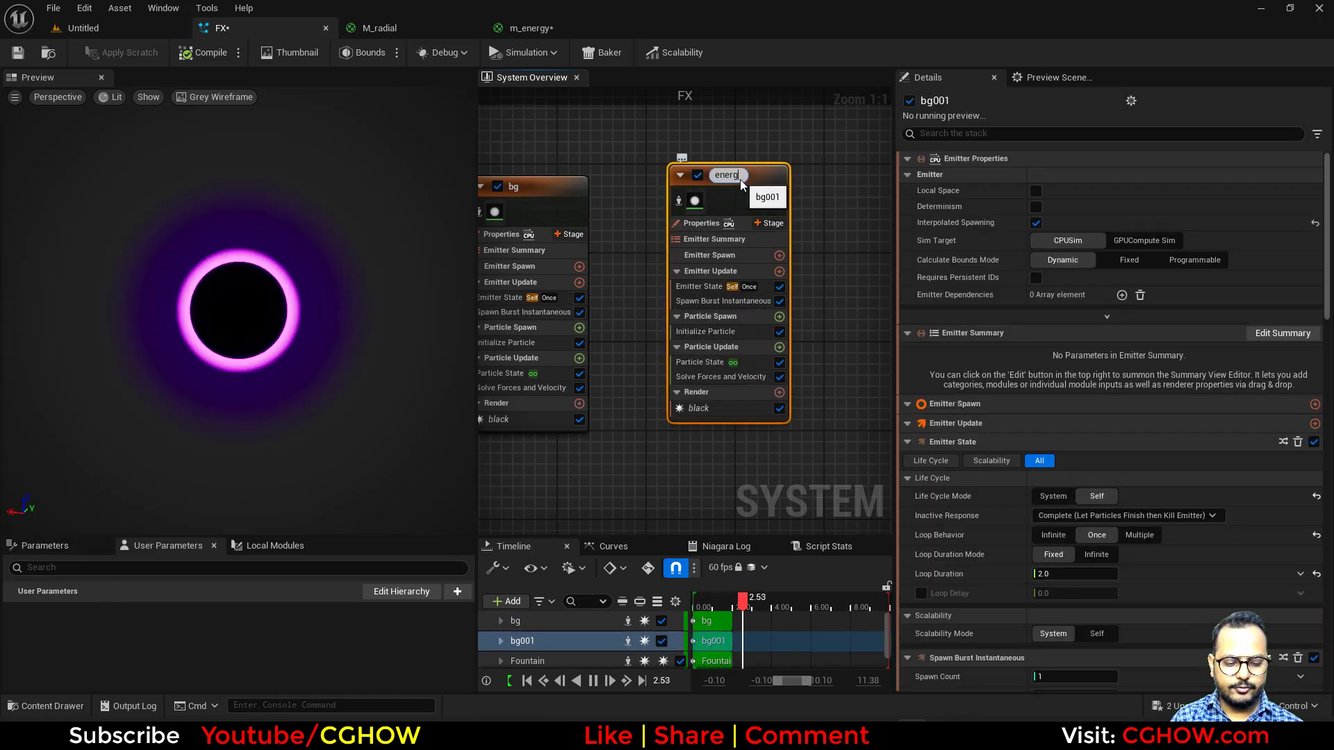
pyautogui.press('Return')
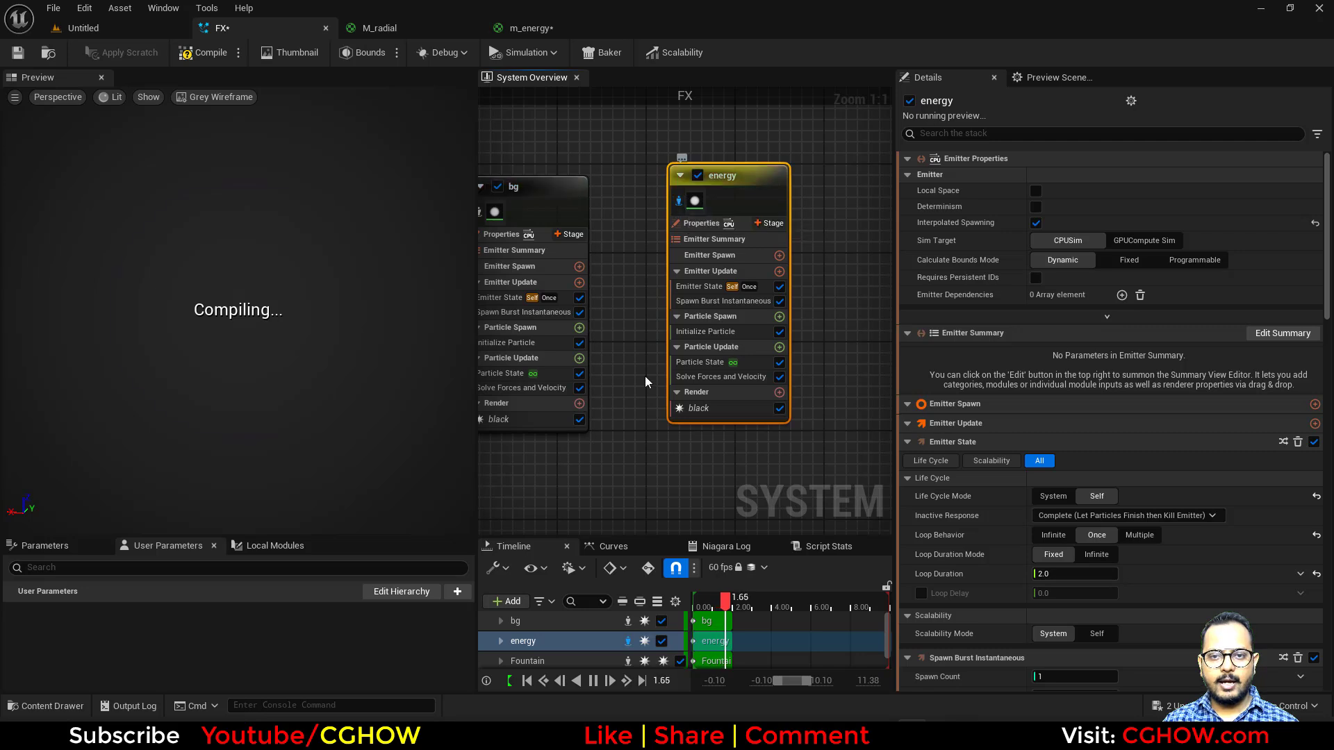
# Step: Assign the m_energy material to the energy emitter's sprite renderer
pyautogui.moveTo(645, 377); pyautogui.dragTo(559, 378, button='right')
pyautogui.click(608, 409)
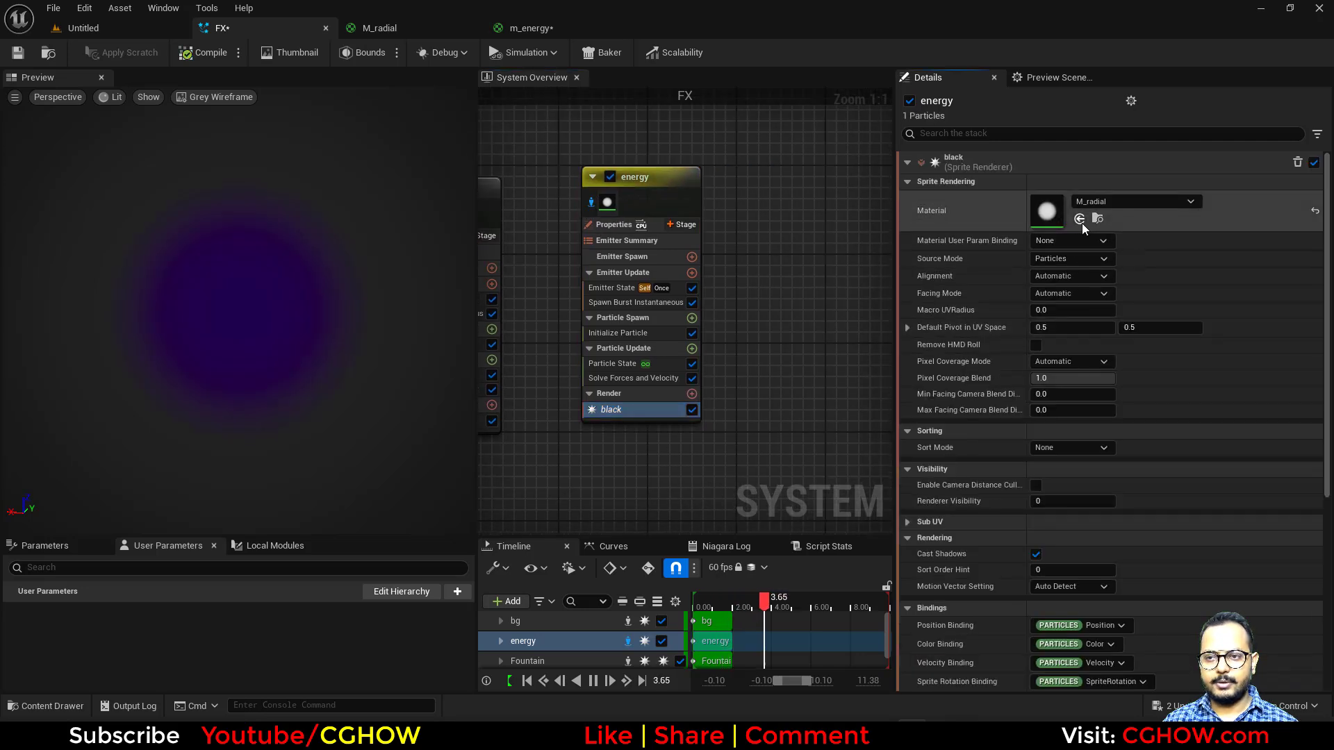
pyautogui.click(1080, 221)
# Step: Set the energy emitter's initial particle color to bright purple with a hue of about 276 and a value of 1
pyautogui.moveTo(633, 482); pyautogui.dragTo(622, 507, button='right')
pyautogui.scroll(1, 614, 391)
pyautogui.click(610, 359)
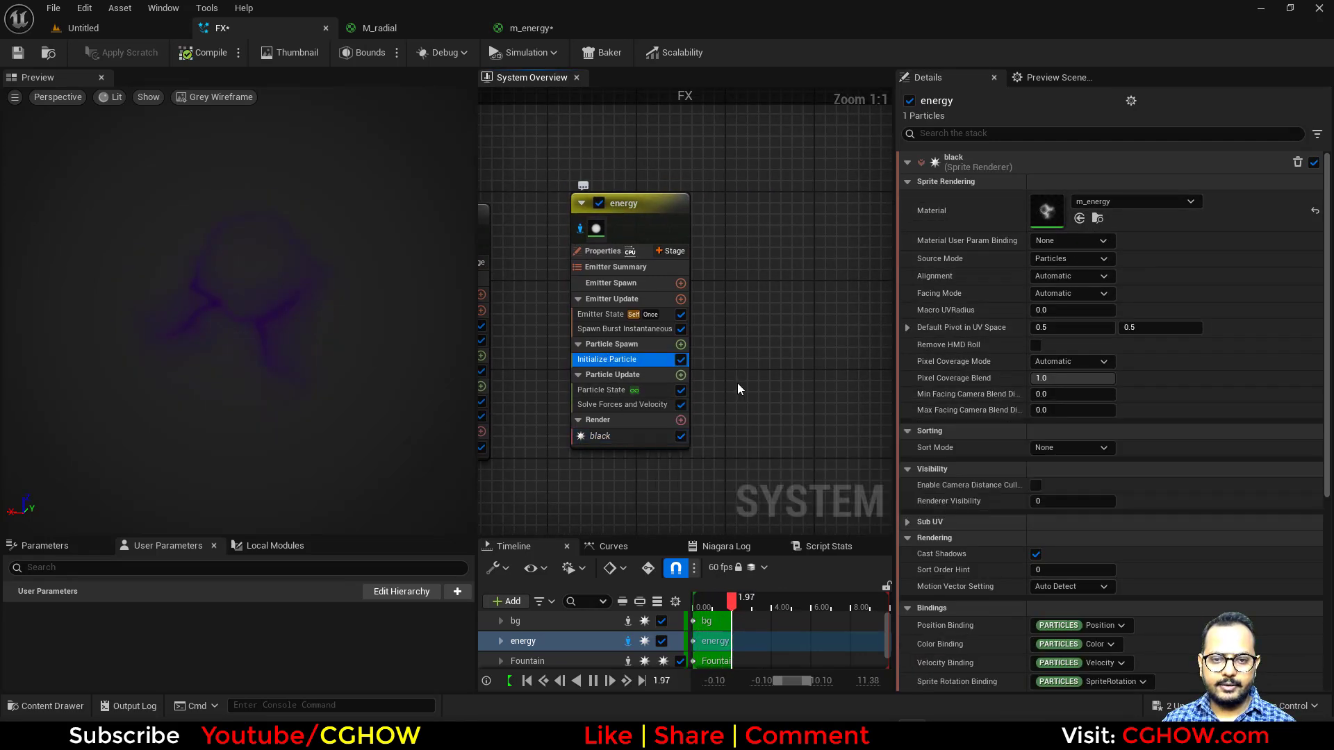
pyautogui.click(1051, 290)
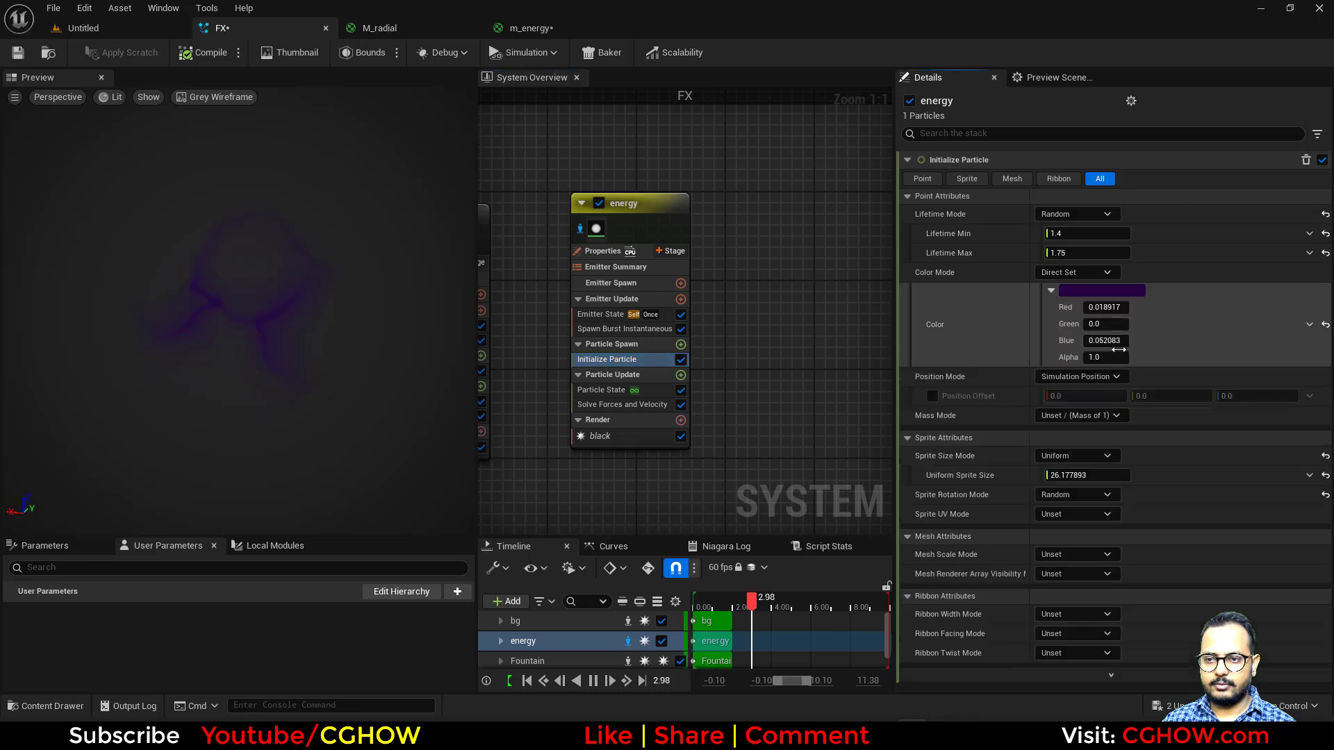
pyautogui.click(1103, 291)
pyautogui.moveTo(881, 354); pyautogui.dragTo(885, 348)
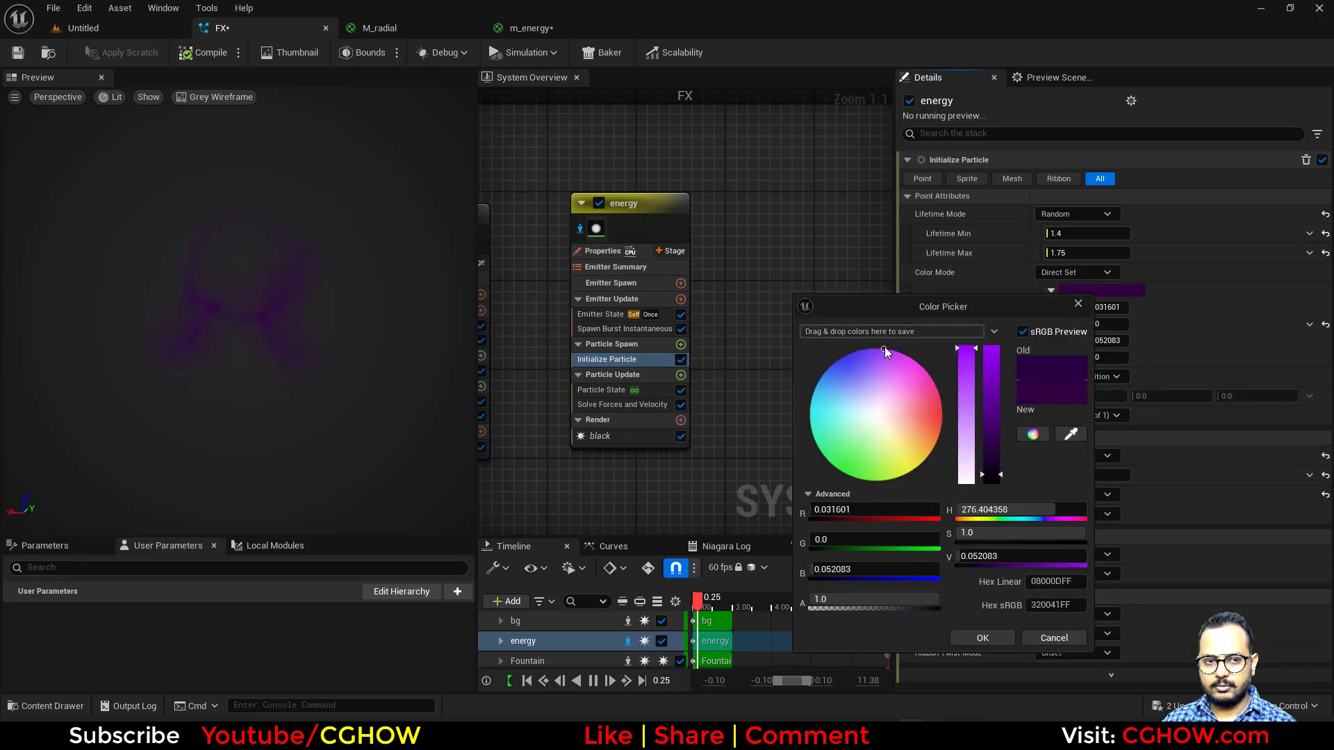
pyautogui.write('1')
pyautogui.press('Return')
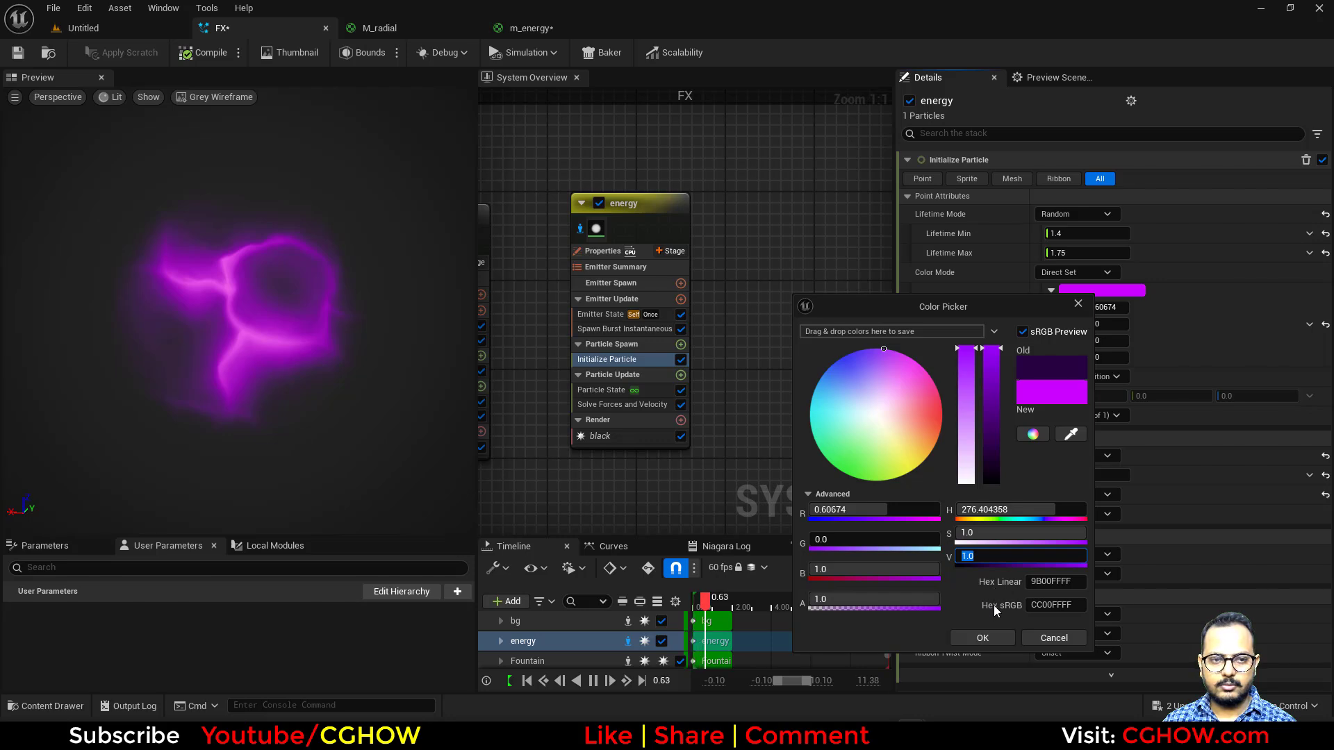
pyautogui.click(983, 638)
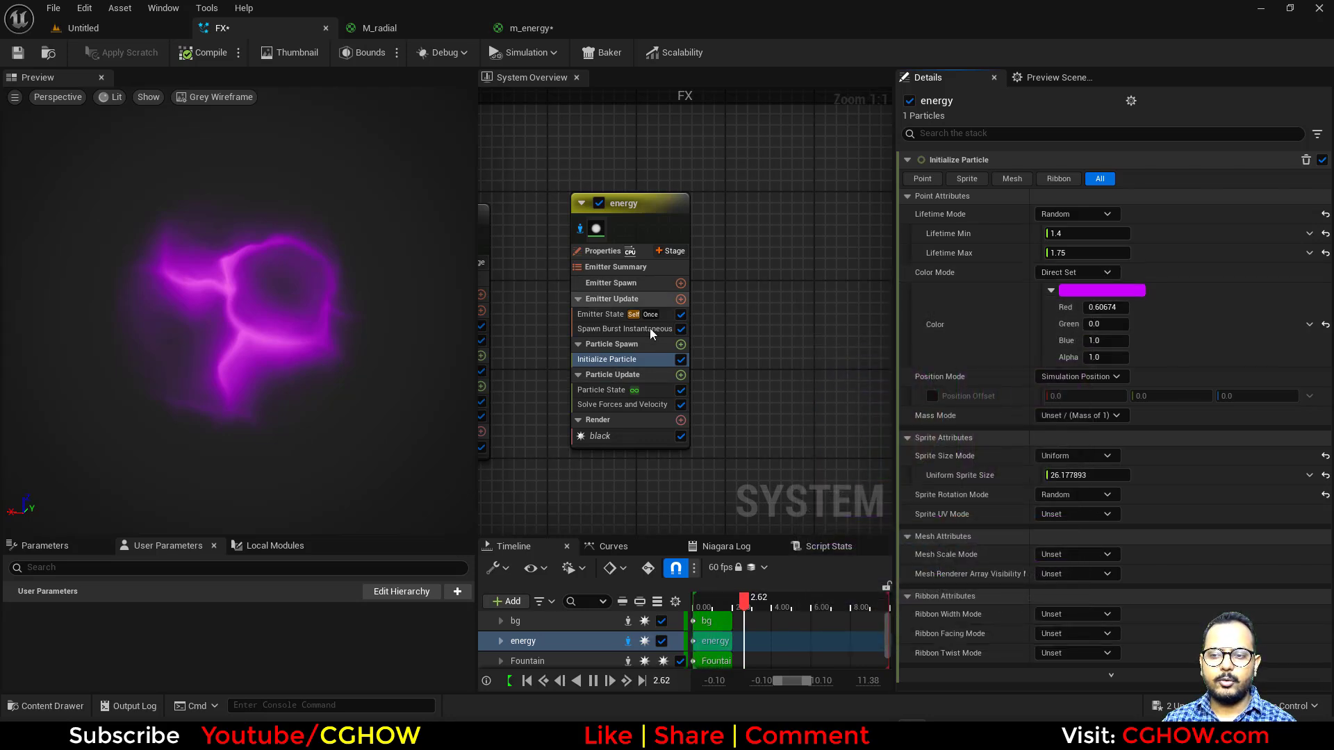
# Step: Set the energy emitter's loop behavior to Infinite and remove its Spawn Burst Instantaneous module
pyautogui.click(599, 329)
pyautogui.click(601, 314)
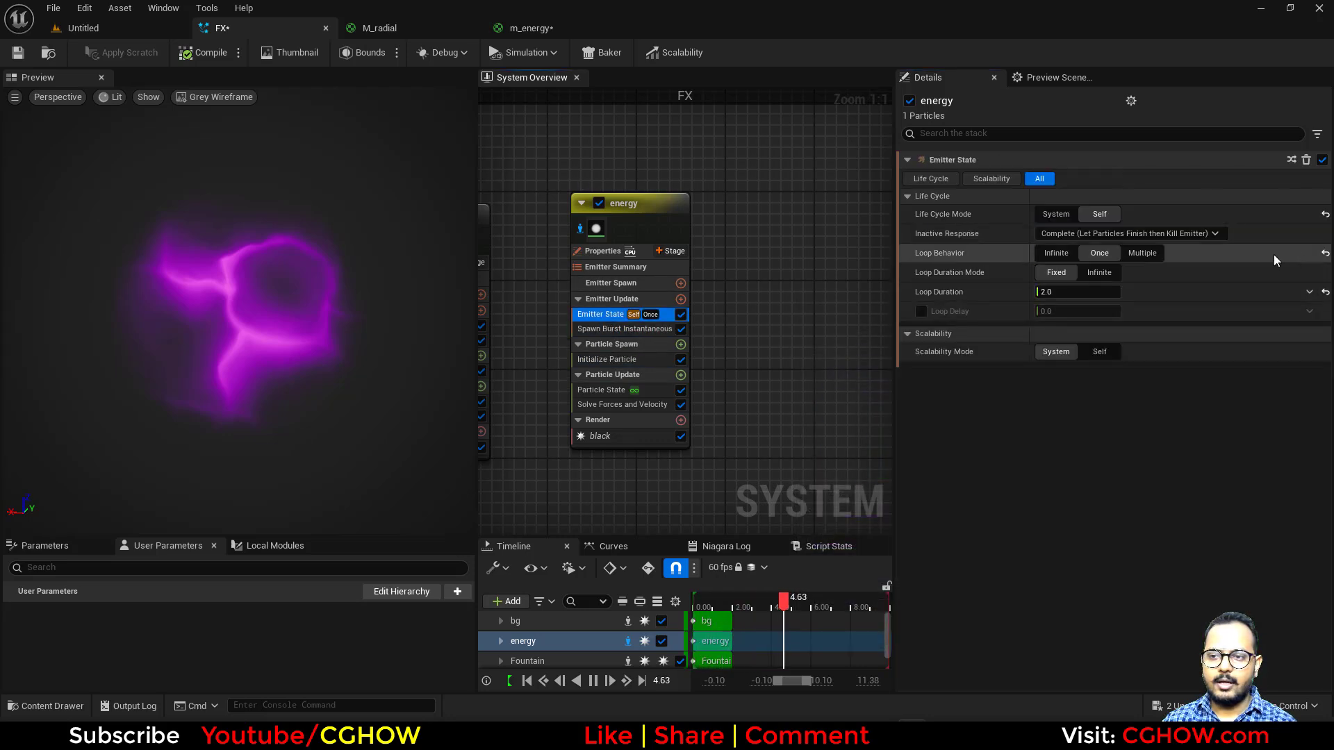
pyautogui.click(1056, 253)
pyautogui.click(626, 329)
pyautogui.press('Delete')
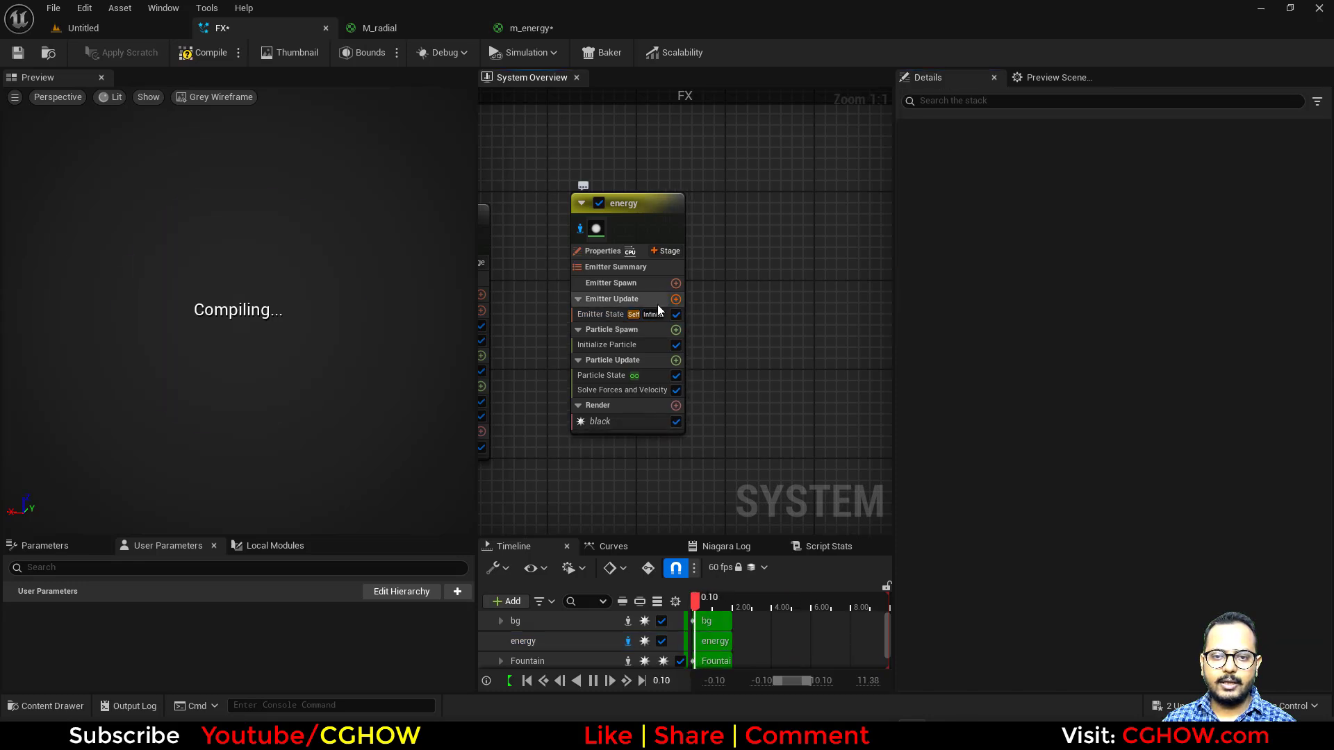
# Step: Add a Spawn Rate module to the energy emitter's update stage with a rate of 10
pyautogui.click(676, 299)
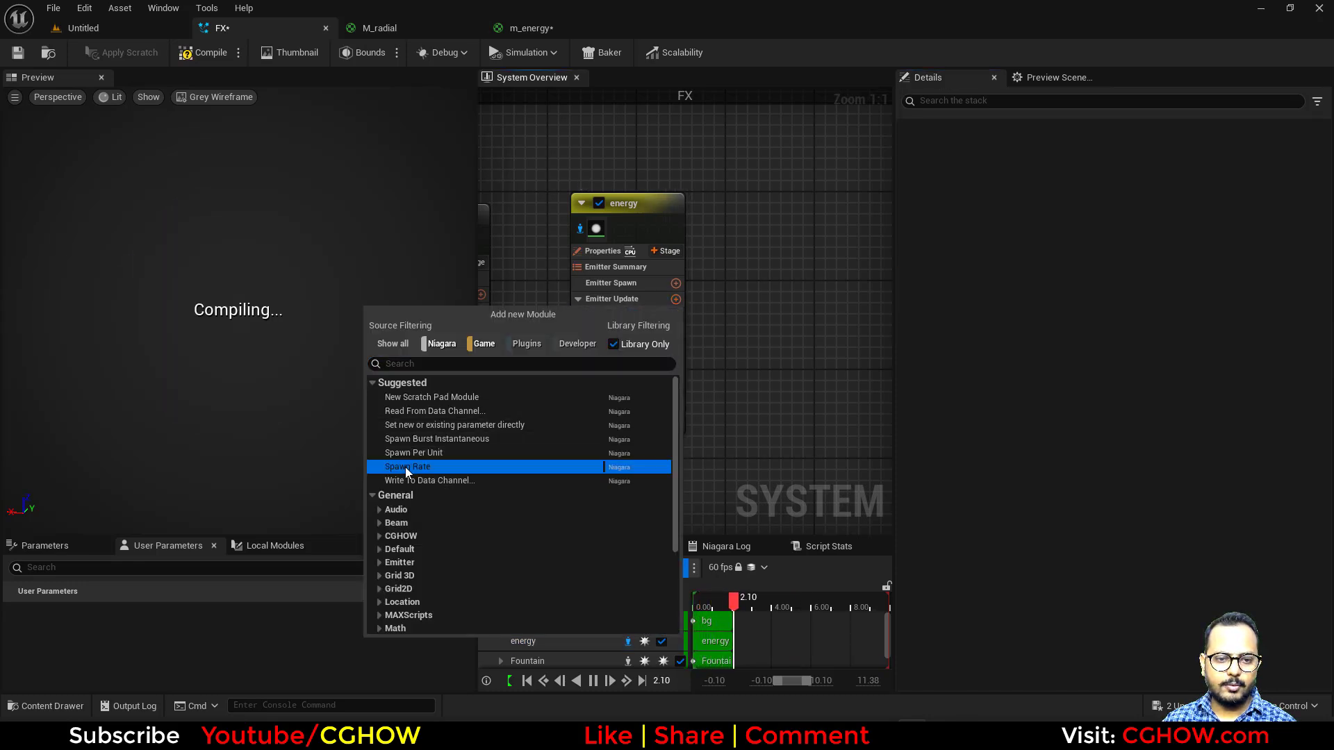
pyautogui.click(406, 467)
pyautogui.click(1070, 175)
pyautogui.write('10')
pyautogui.press('Return')
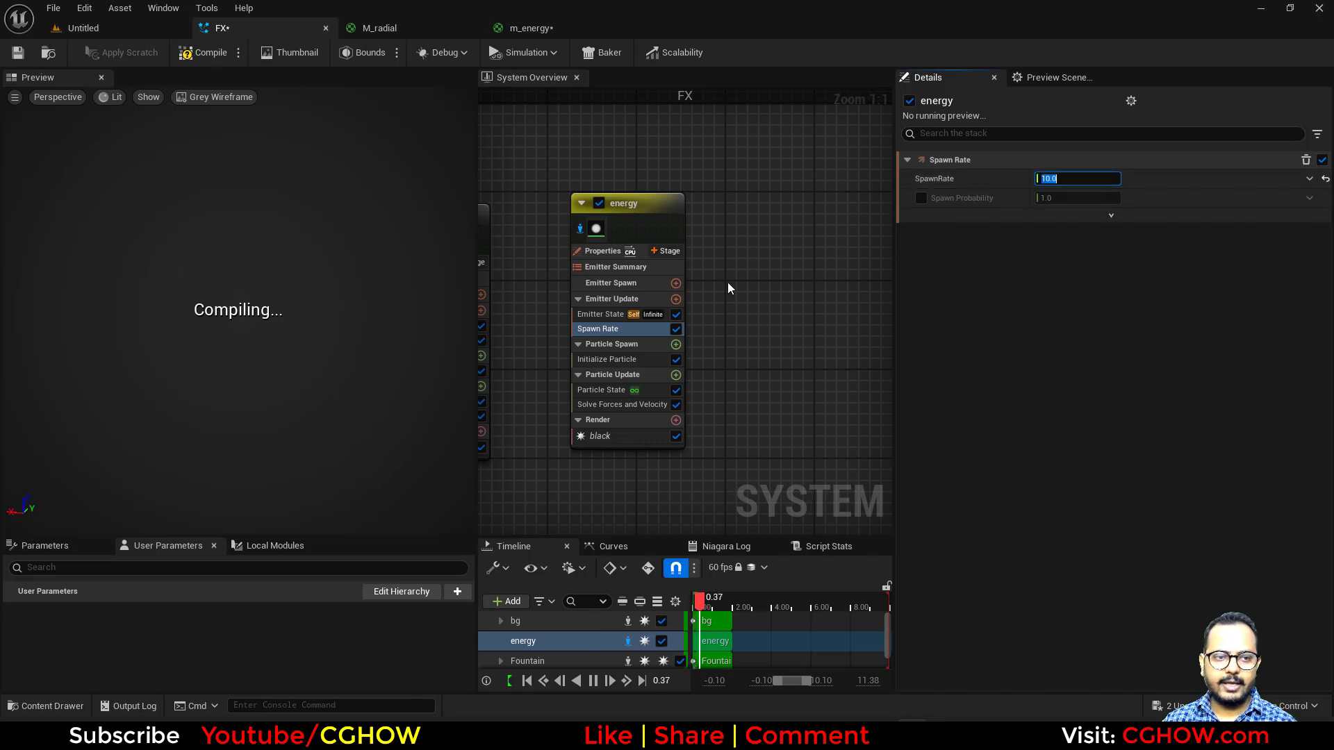
# Step: Make the energy particles die when their lifetime has elapsed and set the sprite alignment to Velocity Aligned
pyautogui.click(621, 393)
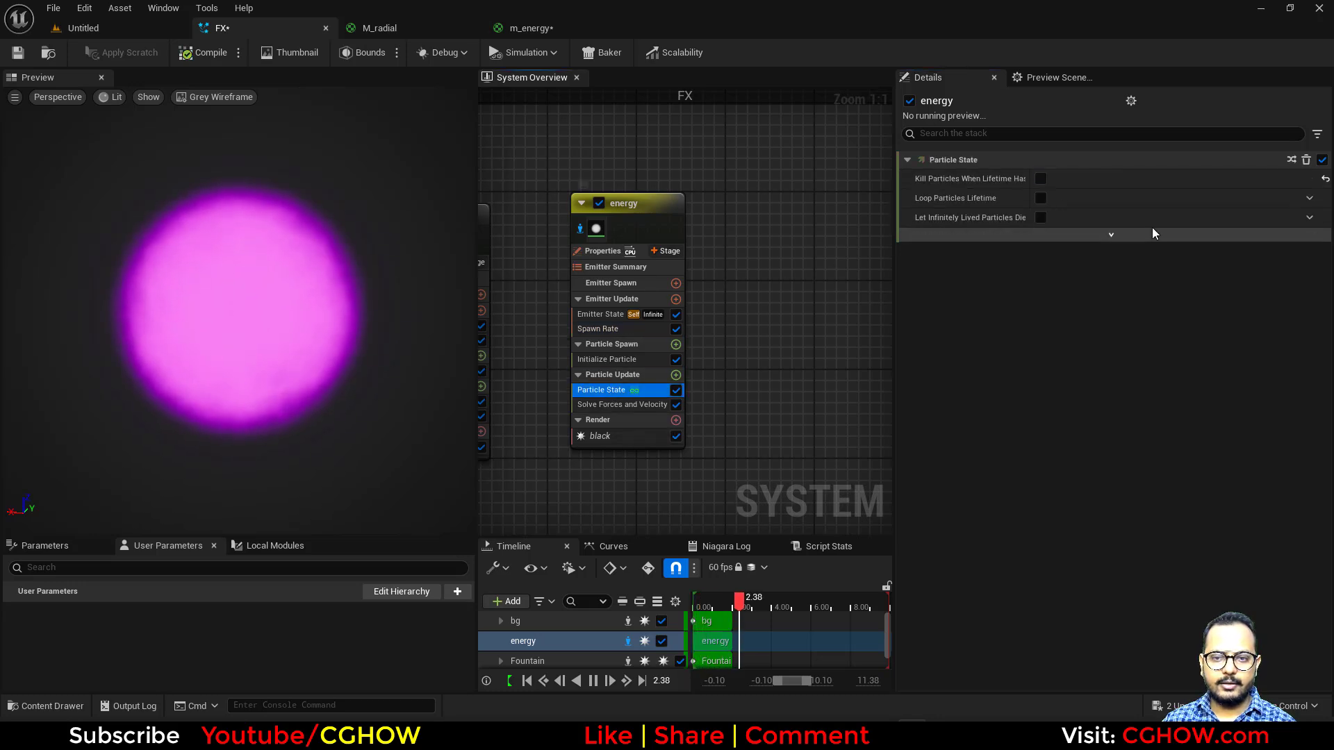
pyautogui.click(1039, 180)
pyautogui.click(611, 436)
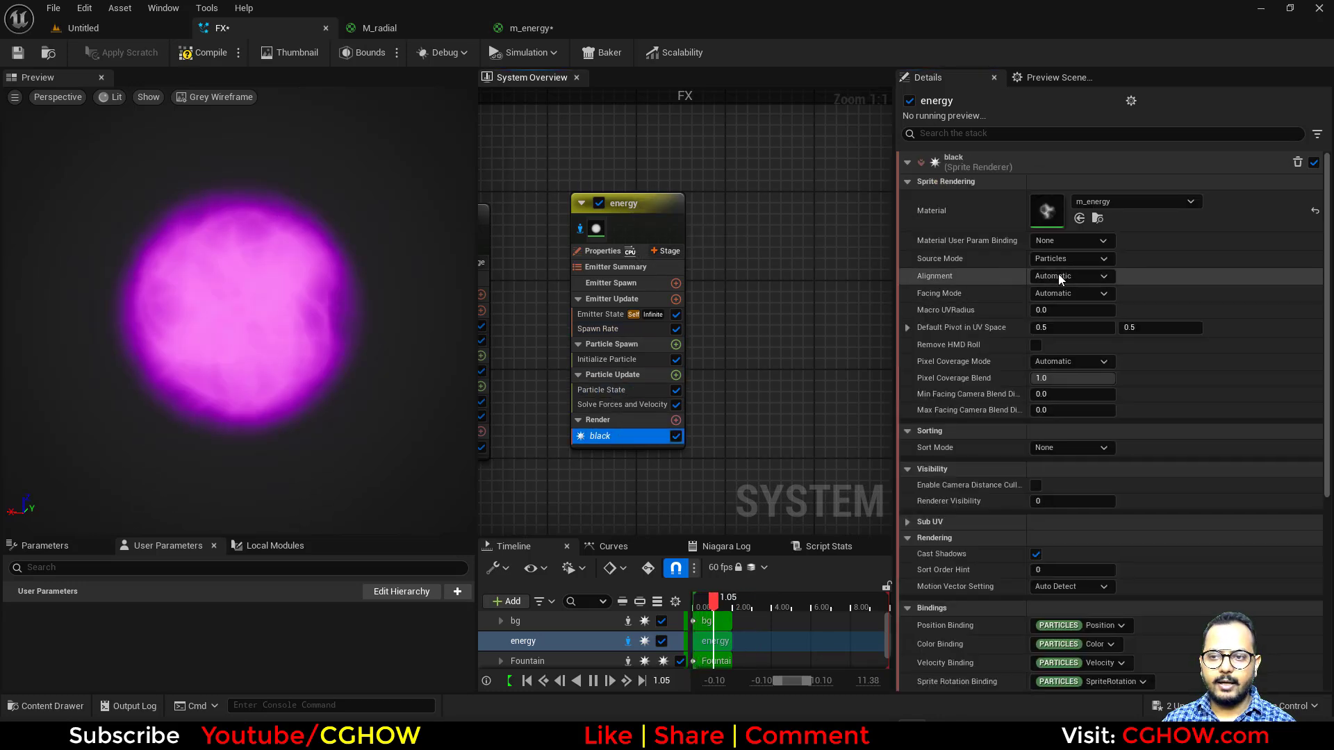
pyautogui.click(1094, 278)
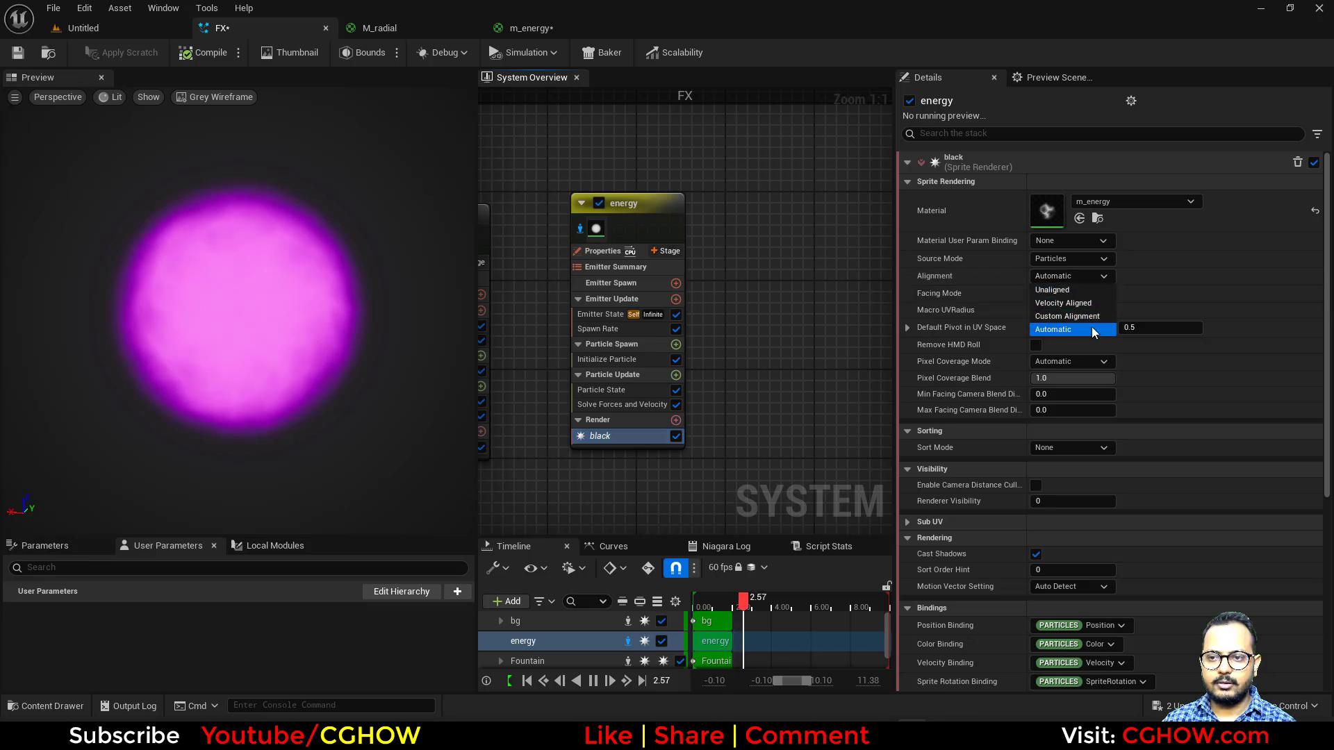
pyautogui.click(1063, 303)
# Step: Add an Add Velocity module to the energy emitter's Particle Spawn stage with the velocity mode From Point
pyautogui.click(646, 358)
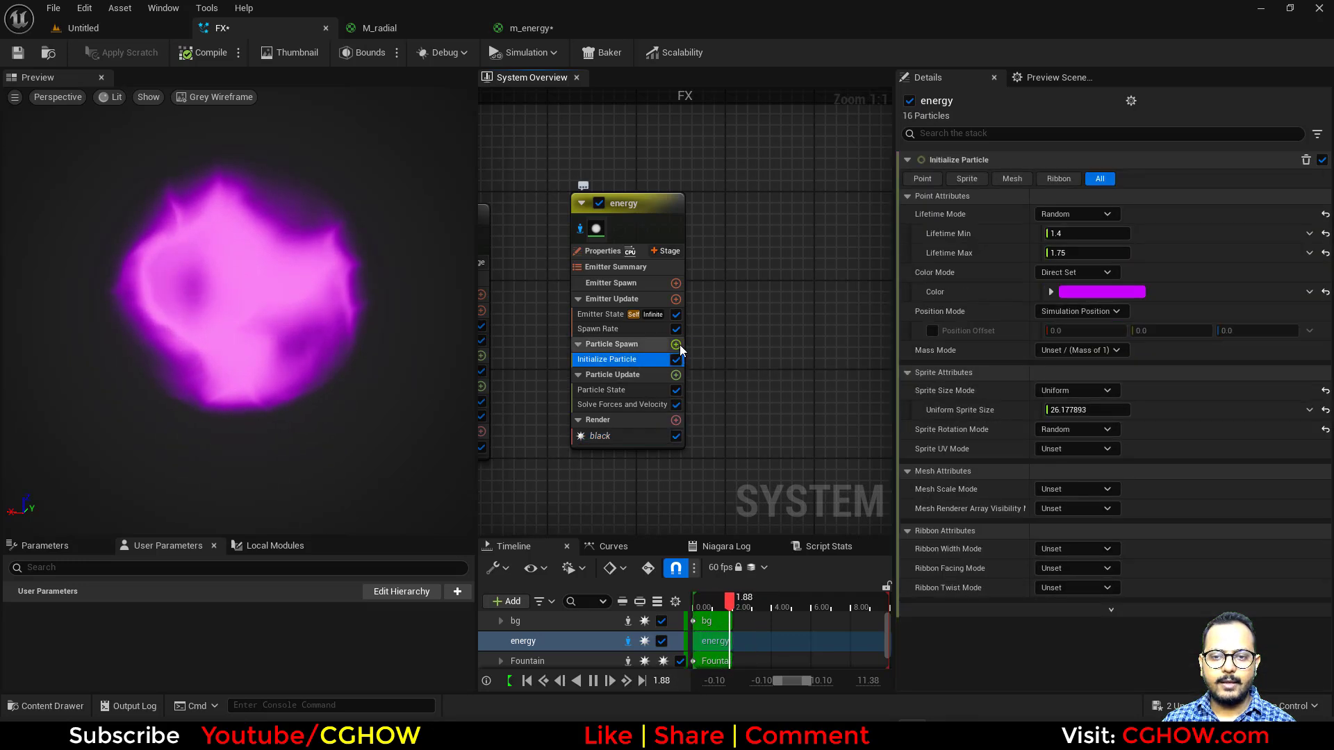
pyautogui.click(675, 344)
pyautogui.write('velo')
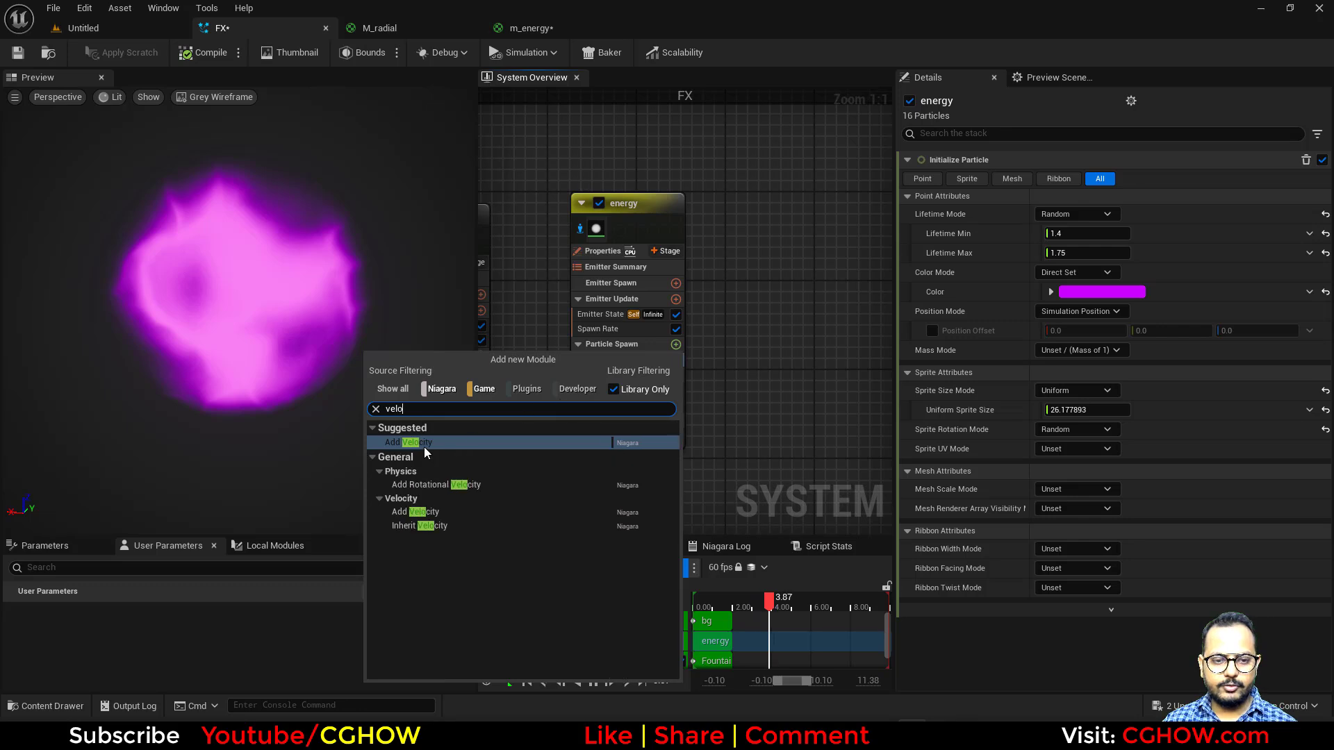
pyautogui.click(417, 442)
pyautogui.click(1073, 216)
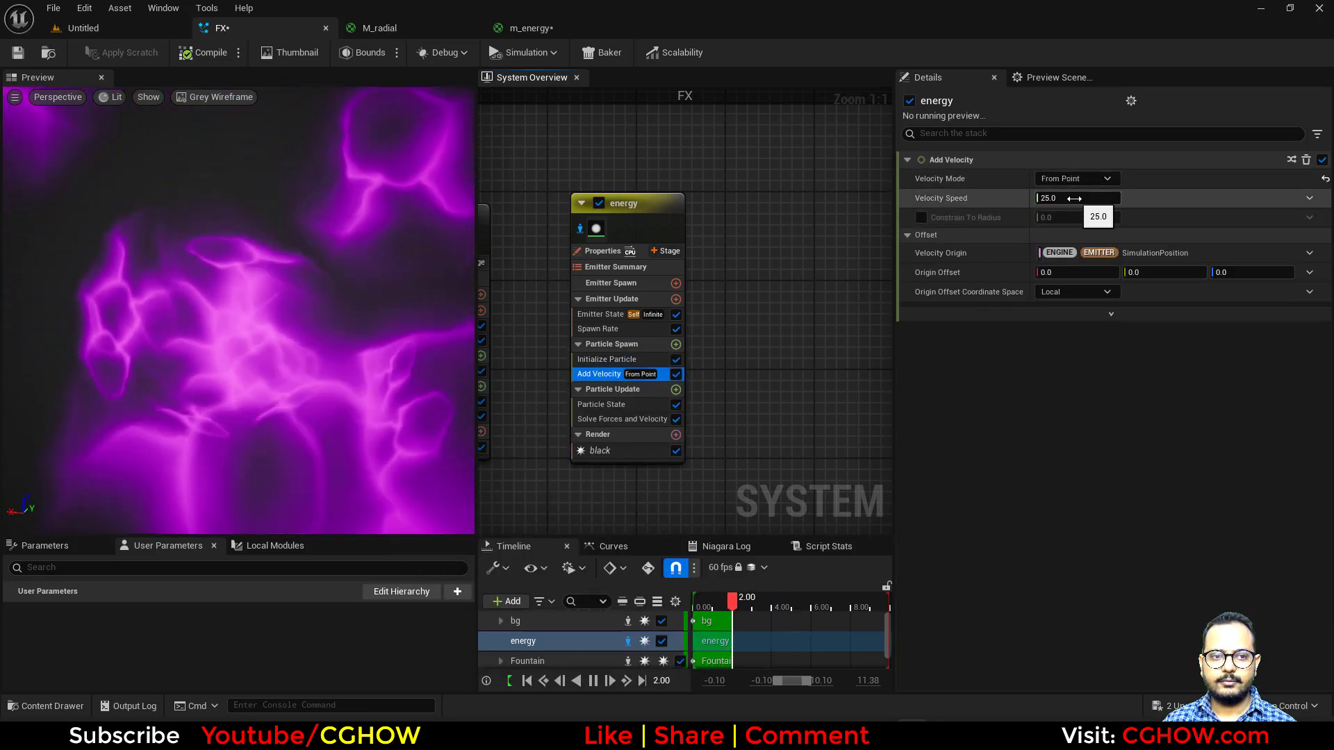
# Step: Change the energy sprite size mode to Random Non-Uniform and raise the maximum Y size to about 49.3
pyautogui.click(653, 360)
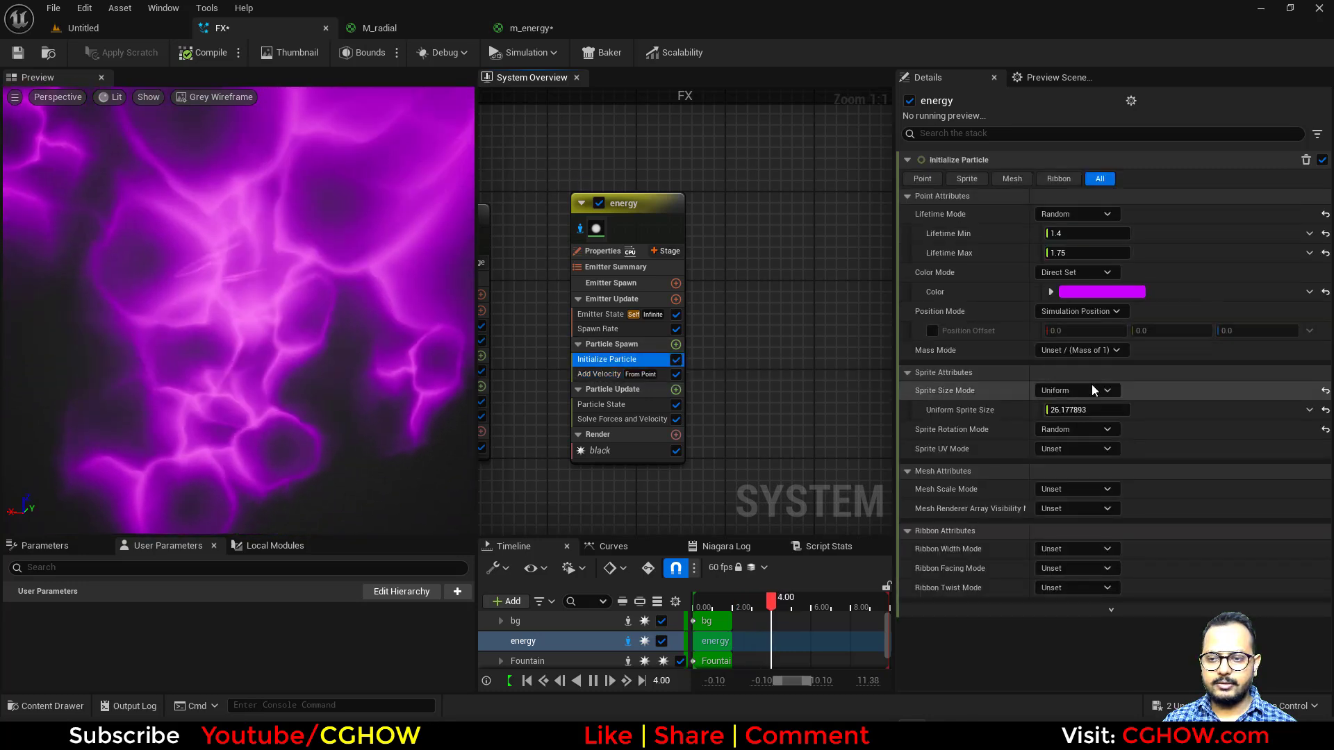
pyautogui.click(1090, 390)
pyautogui.click(1093, 474)
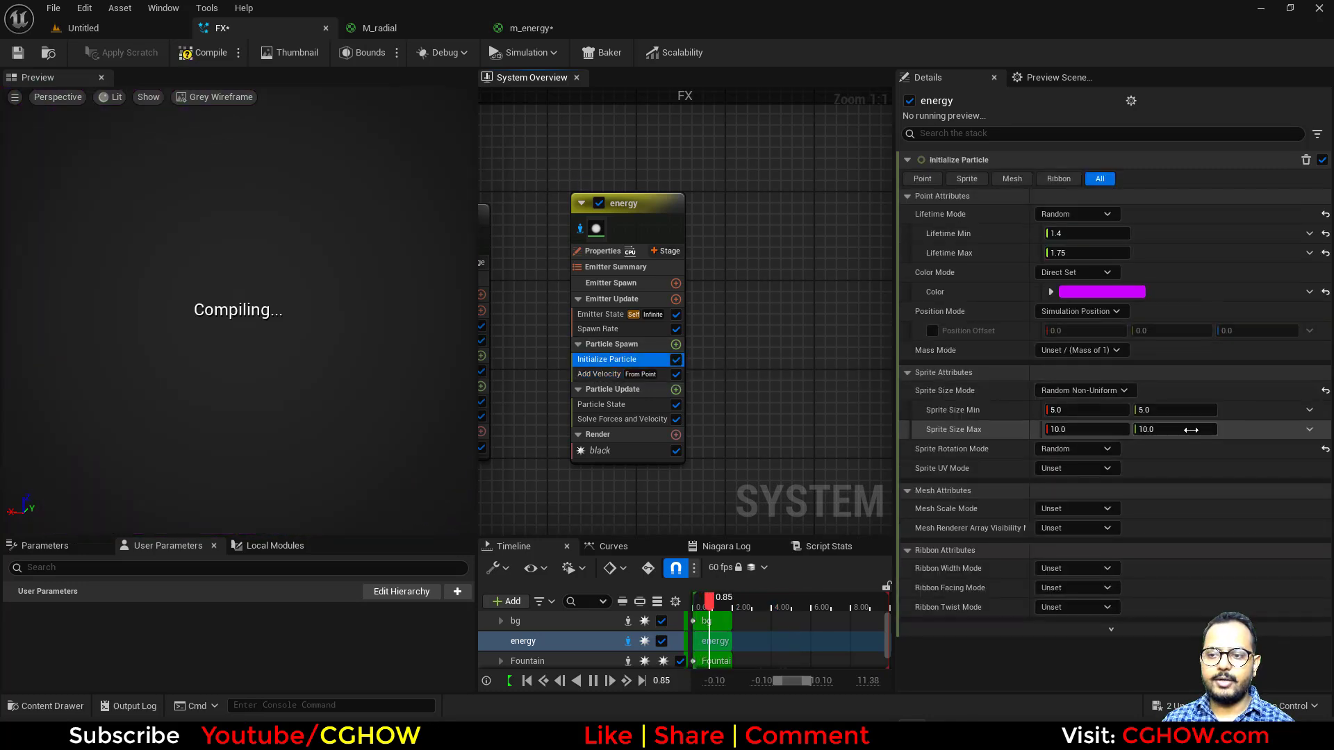
pyautogui.moveTo(1191, 430); pyautogui.dragTo(1243, 430)
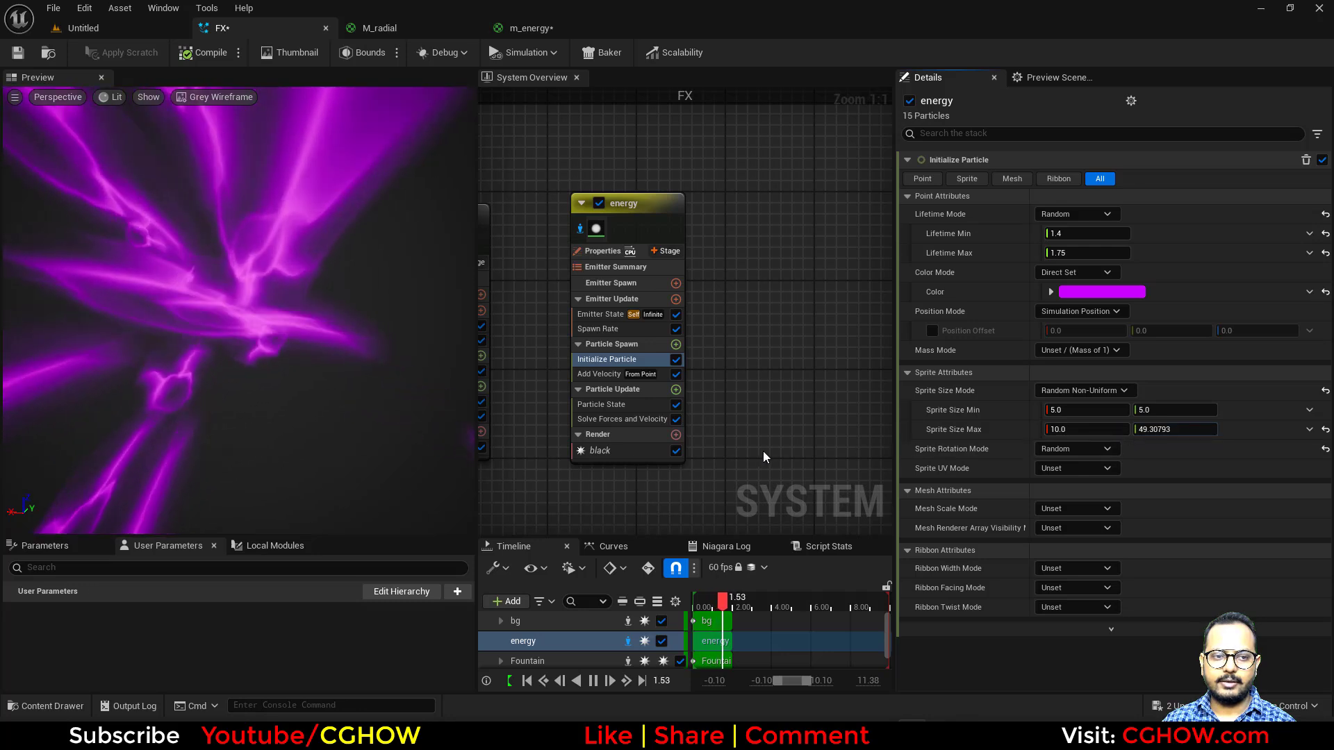
# Step: Set the energy sprite renderer's default pivot V value to 0.8 and turn off the energy emitter's isolation
pyautogui.click(722, 598)
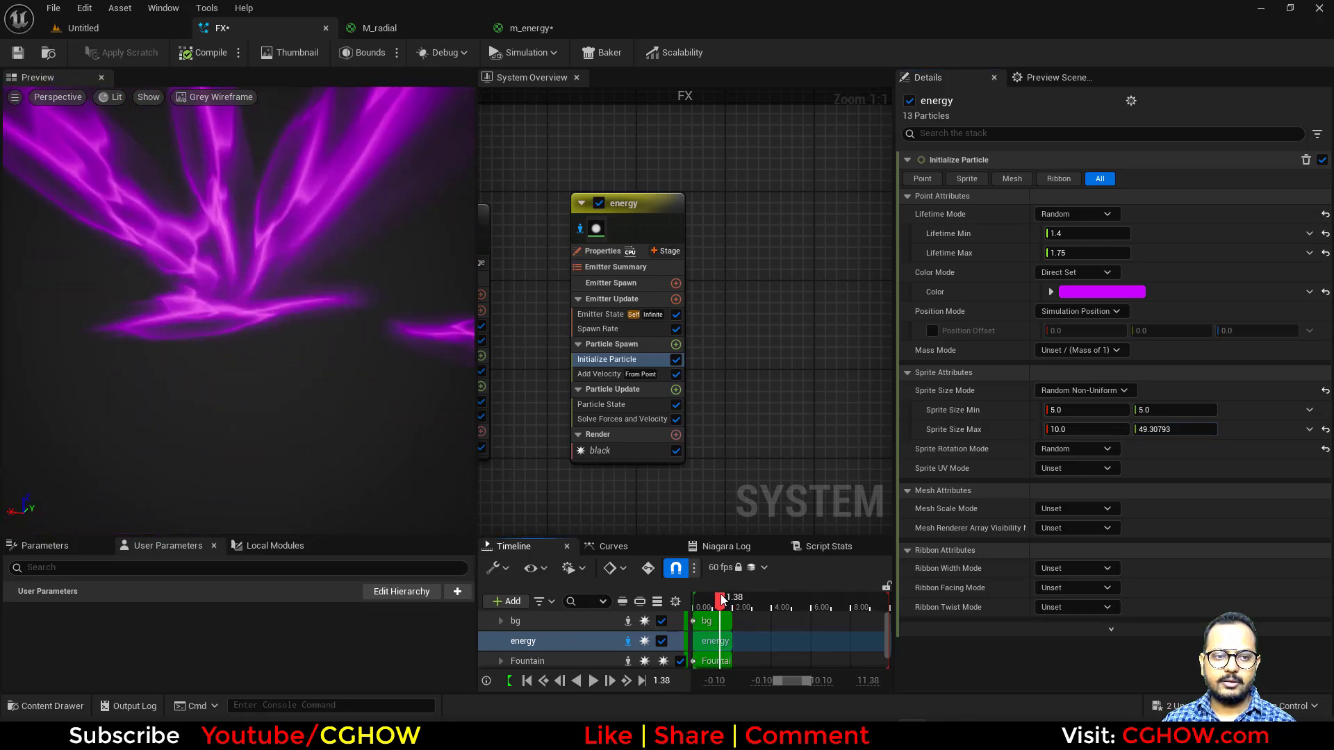
pyautogui.moveTo(722, 599); pyautogui.dragTo(726, 599)
pyautogui.scroll(-5, 220, 273)
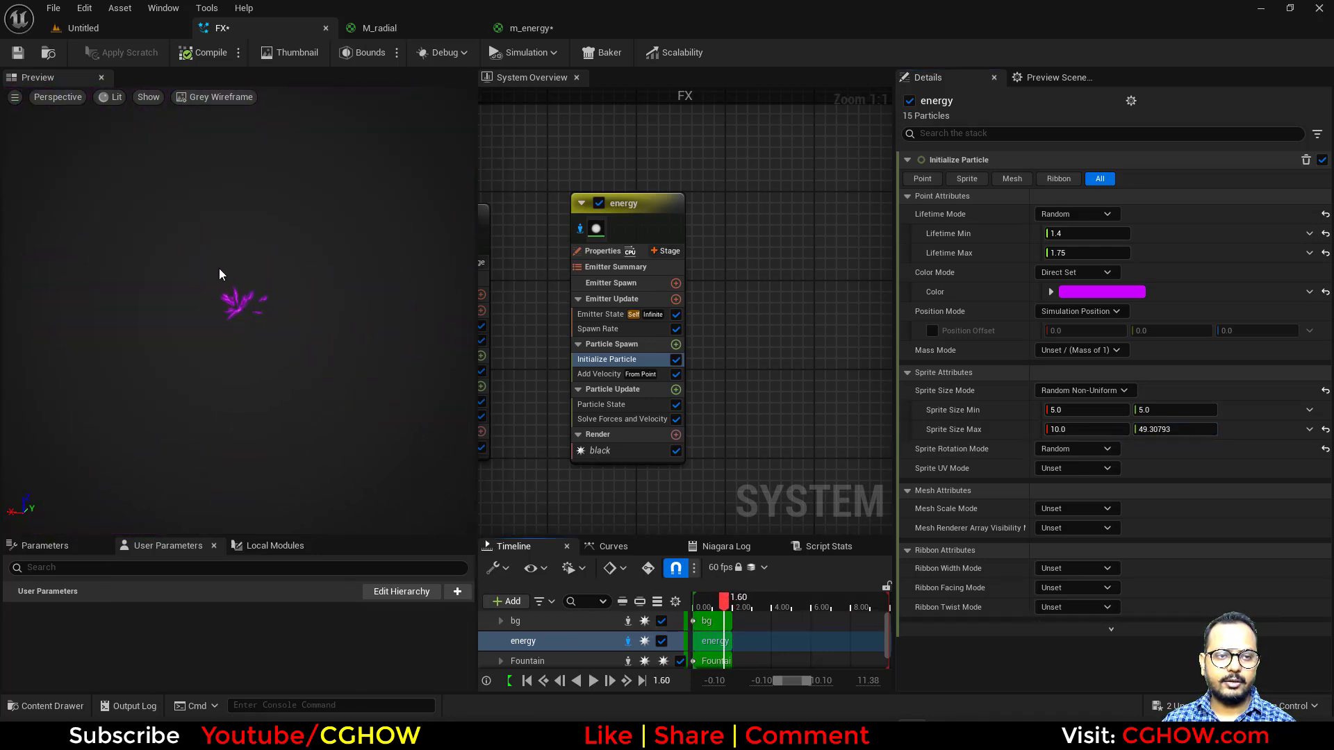
pyautogui.scroll(5, 229, 271)
pyautogui.scroll(-4, 273, 267)
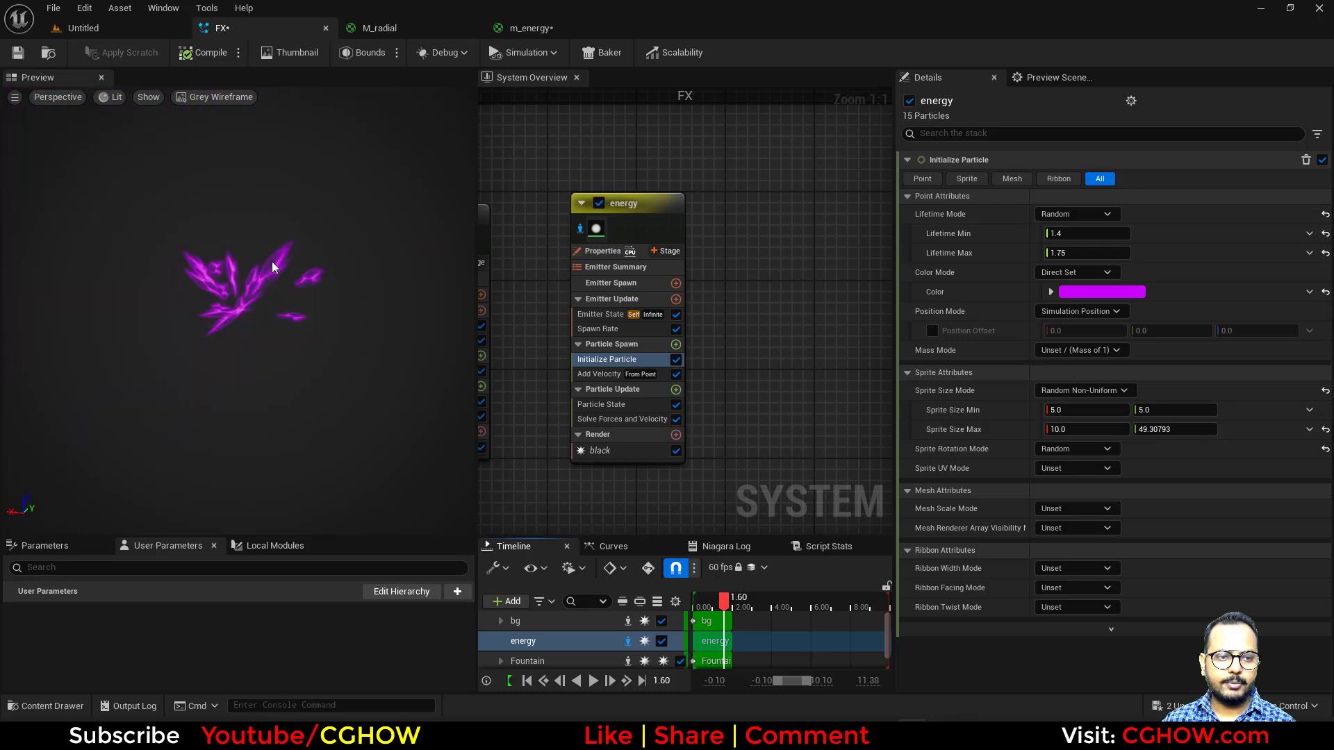
pyautogui.click(602, 451)
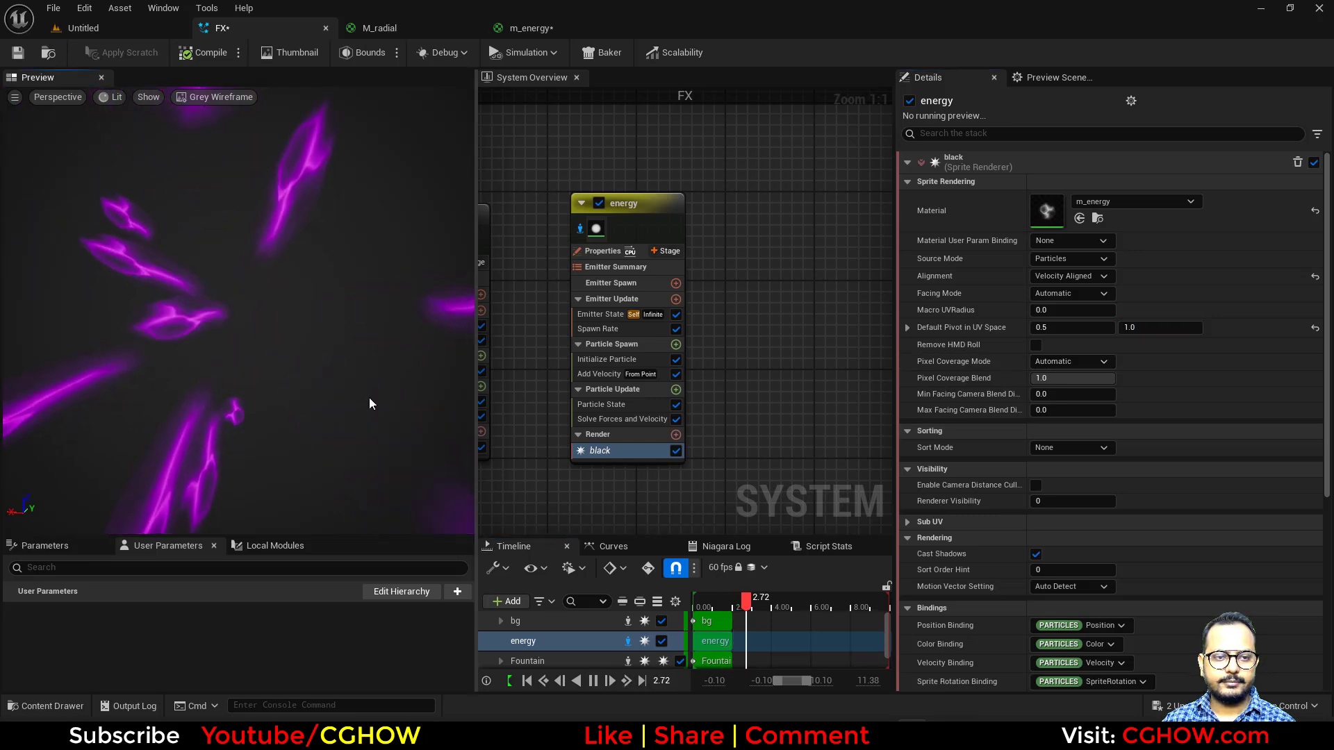
pyautogui.click(1138, 327)
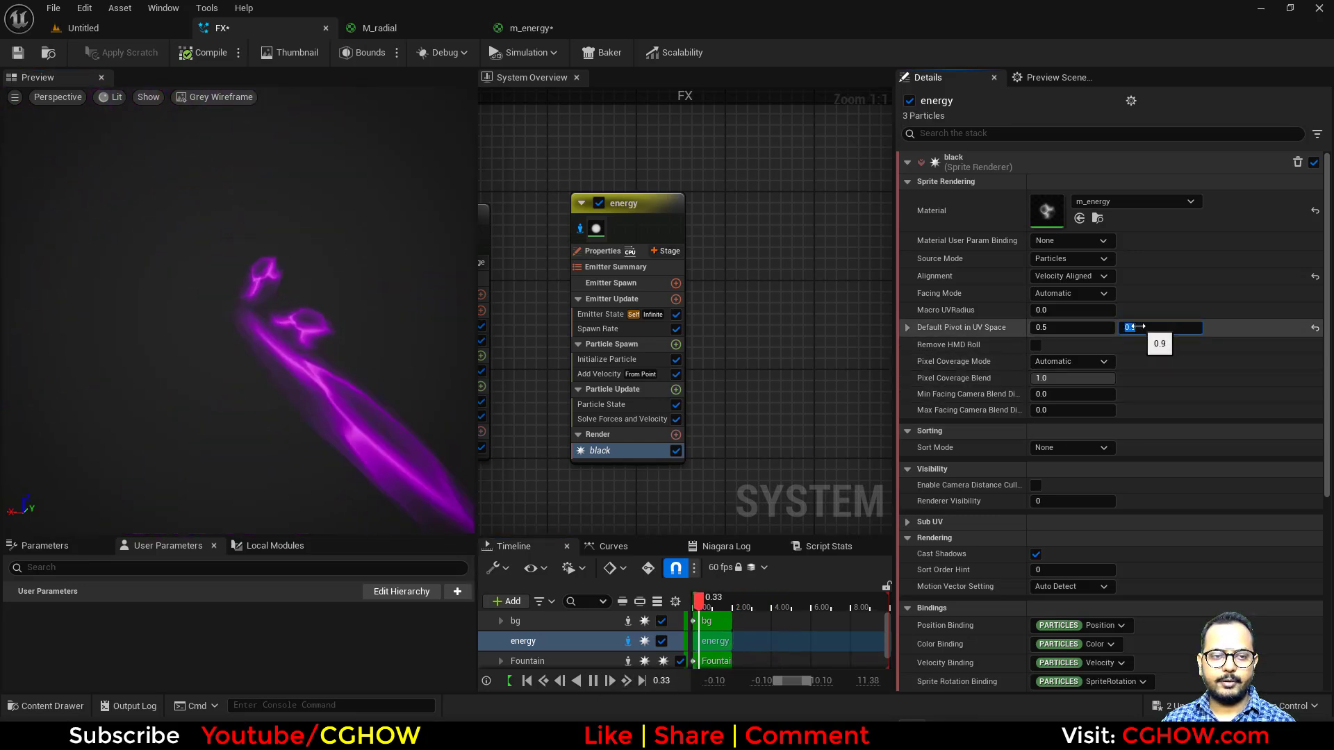
pyautogui.write('.8')
pyautogui.press('Return')
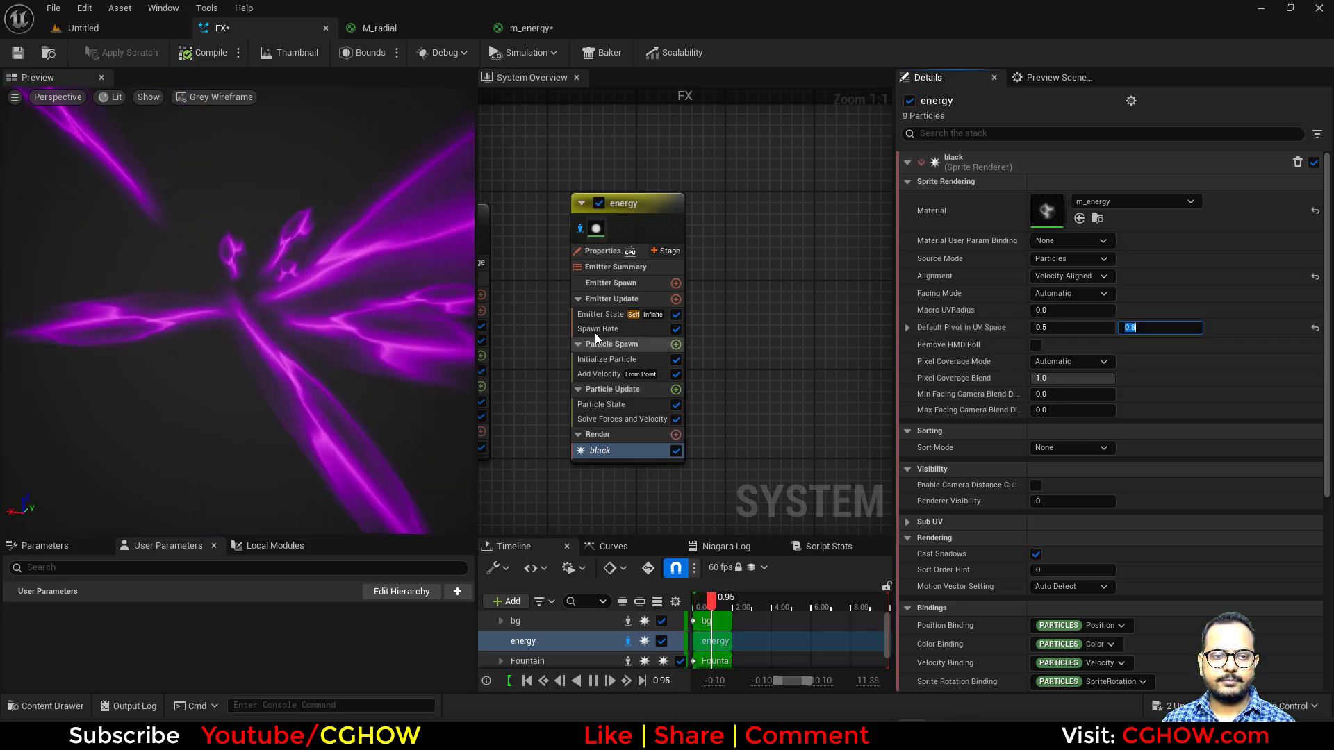
pyautogui.click(578, 230)
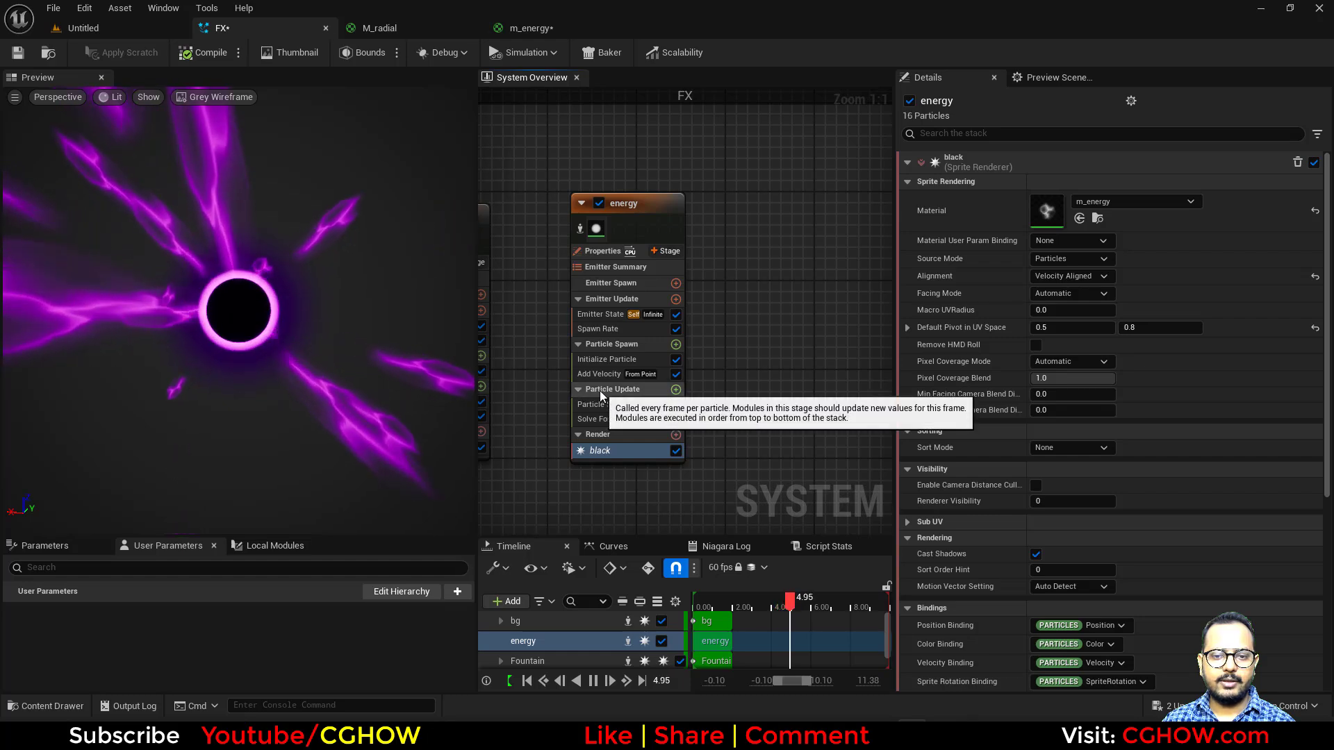
# Step: Lower the energy emitter's maximum Y sprite size to about 27.8
pyautogui.click(615, 361)
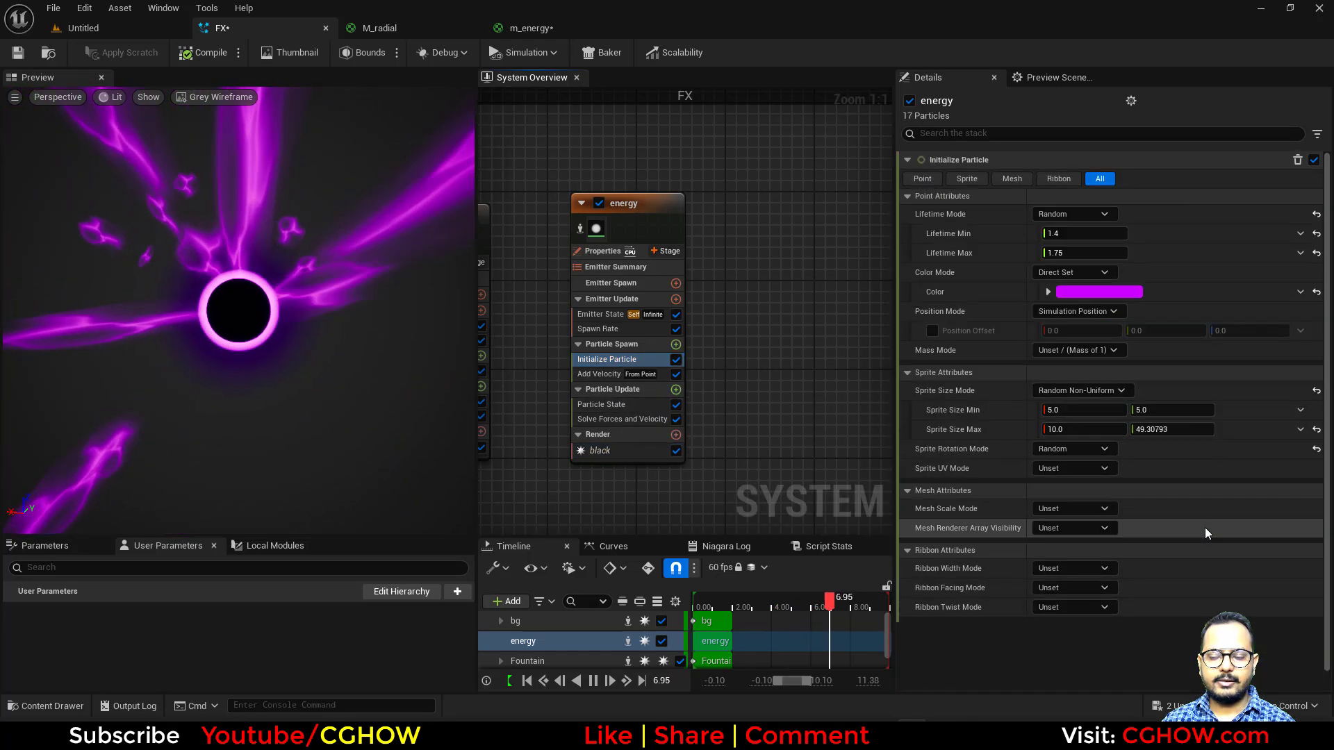
pyautogui.moveTo(1181, 430); pyautogui.dragTo(1209, 429)
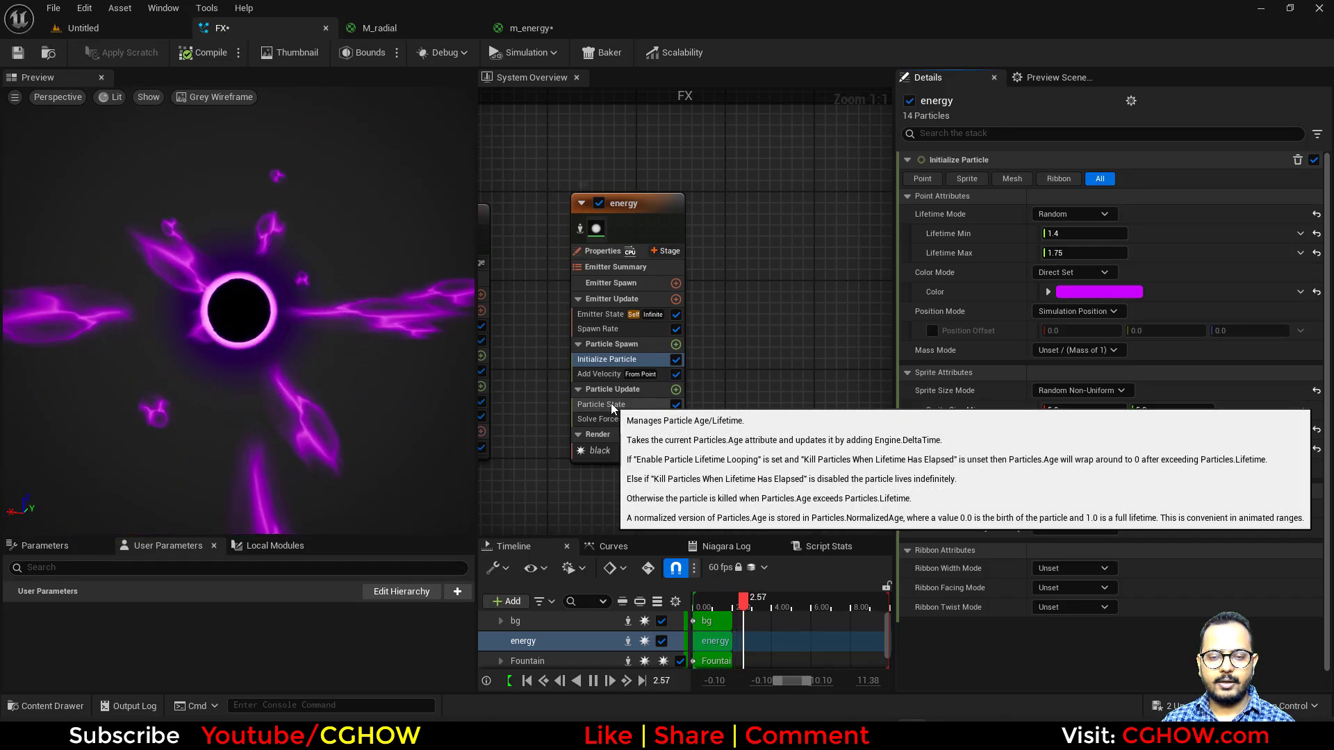
pyautogui.click(616, 331)
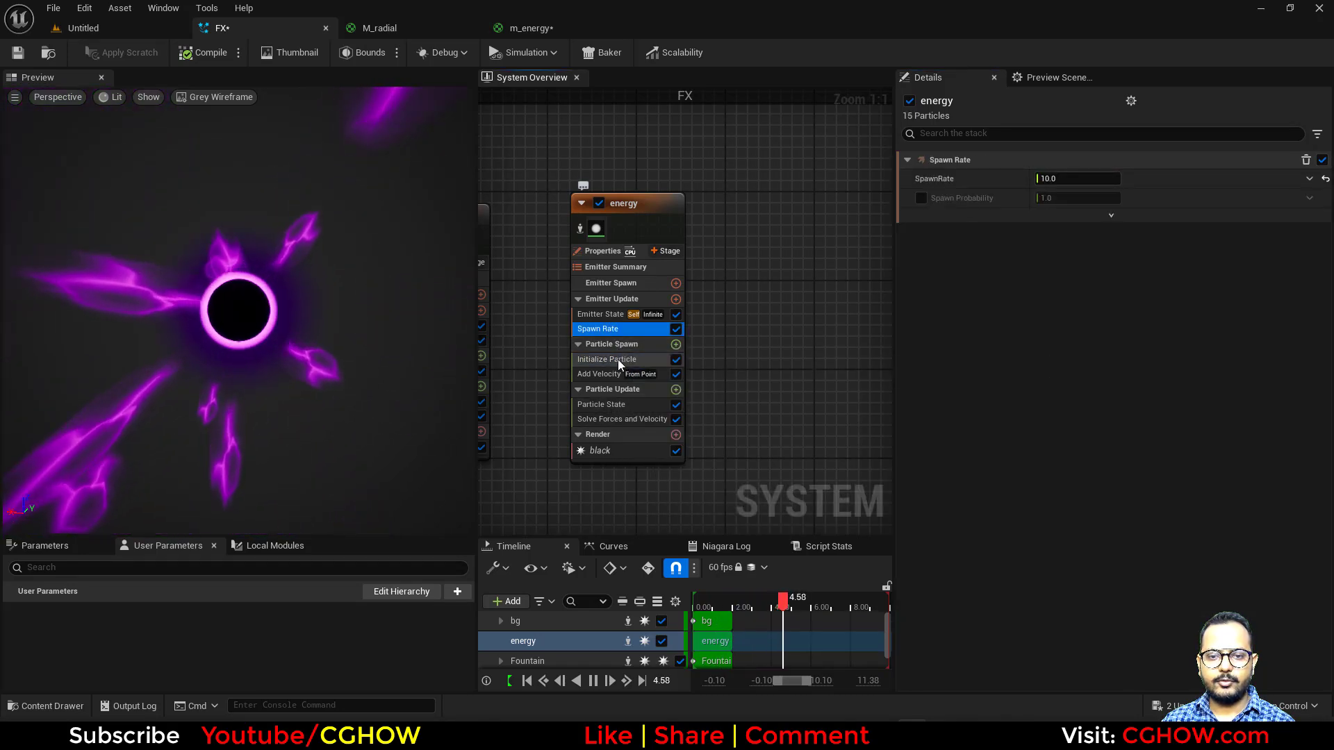
# Step: Set the energy particles' lifetime range to 0.5–1.0 and the color mode to Random Hue/Saturation/Value
pyautogui.click(616, 360)
pyautogui.write('.')
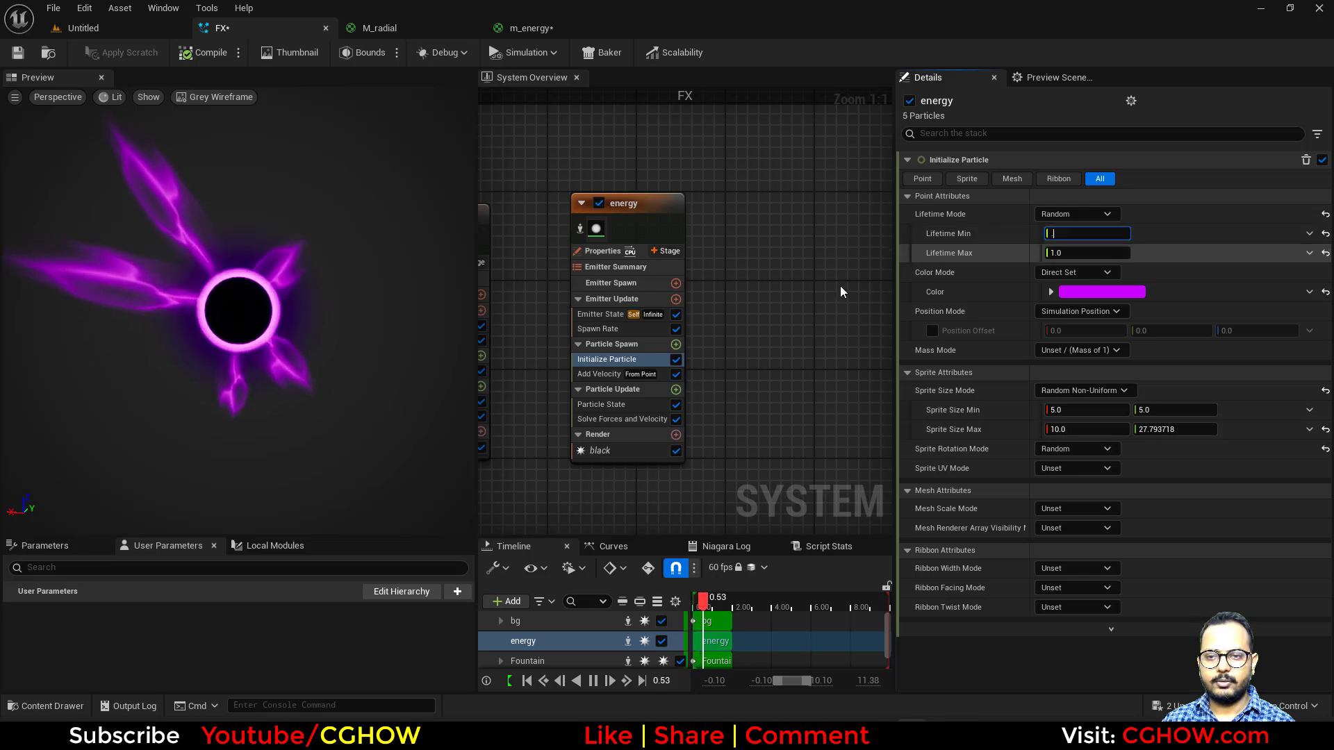
pyautogui.write('5')
pyautogui.press('Return')
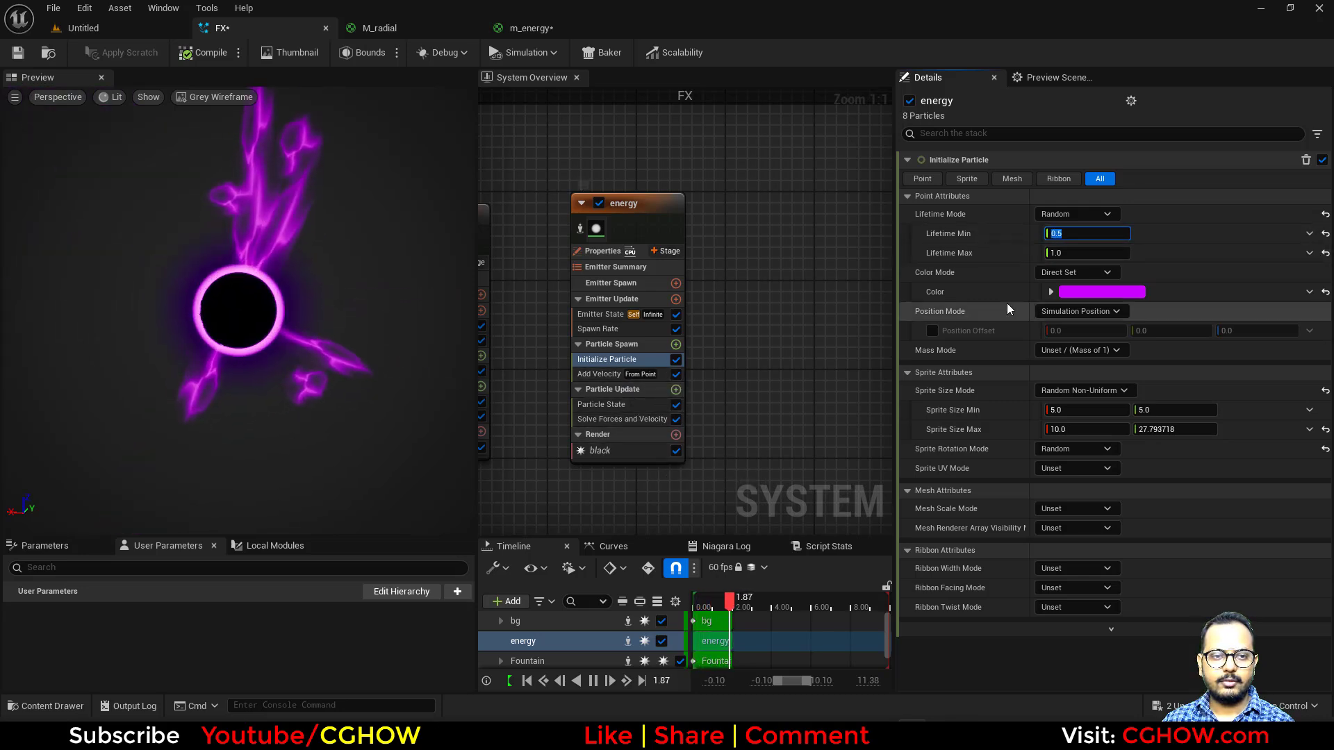
pyautogui.click(1075, 273)
pyautogui.click(1104, 343)
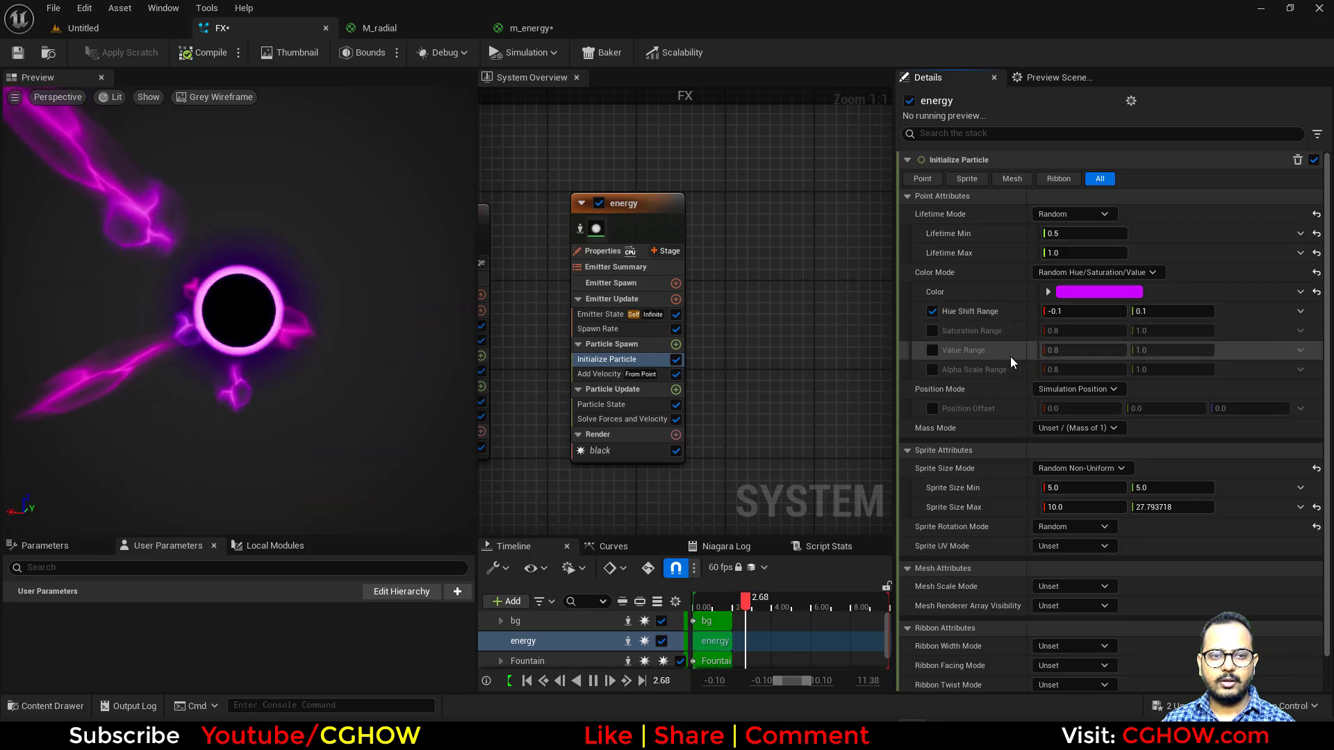
# Step: Add a Scale Color module to the energy emitter's Particle Update stage
pyautogui.click(675, 389)
pyautogui.write('sca')
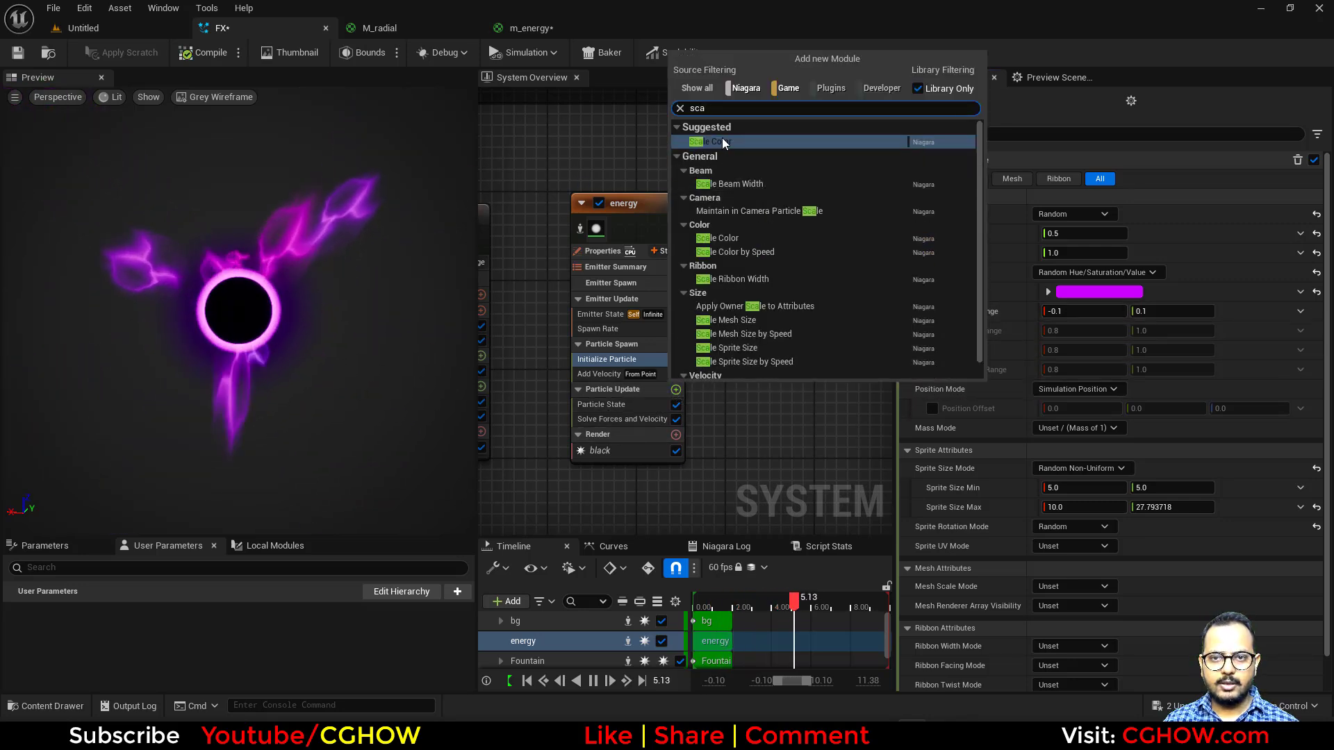
pyautogui.click(720, 142)
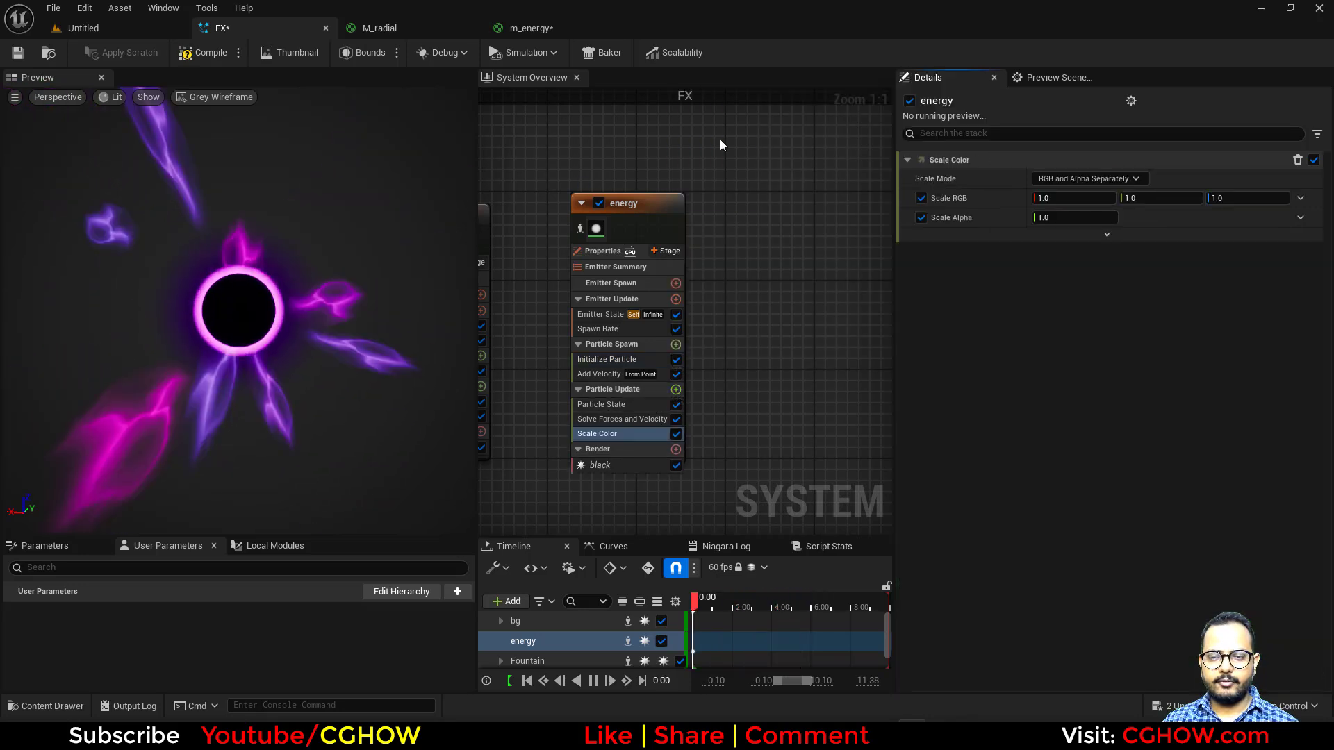
# Step: Drive Scale Alpha with Float from Curve, apply the rise-and-fall template, and steepen the curve at its first key
pyautogui.click(1309, 218)
pyautogui.click(1056, 316)
pyautogui.click(1287, 258)
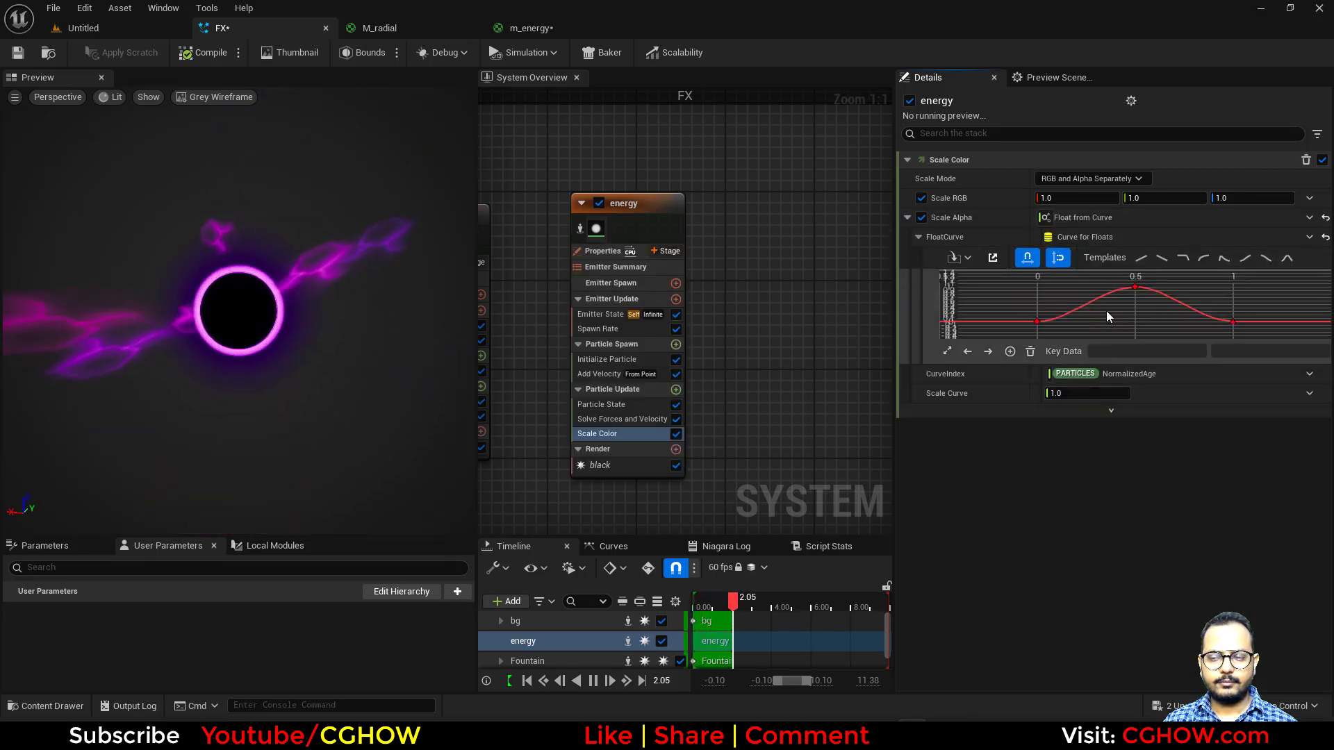
pyautogui.click(1035, 322)
pyautogui.moveTo(1077, 323); pyautogui.dragTo(1073, 304)
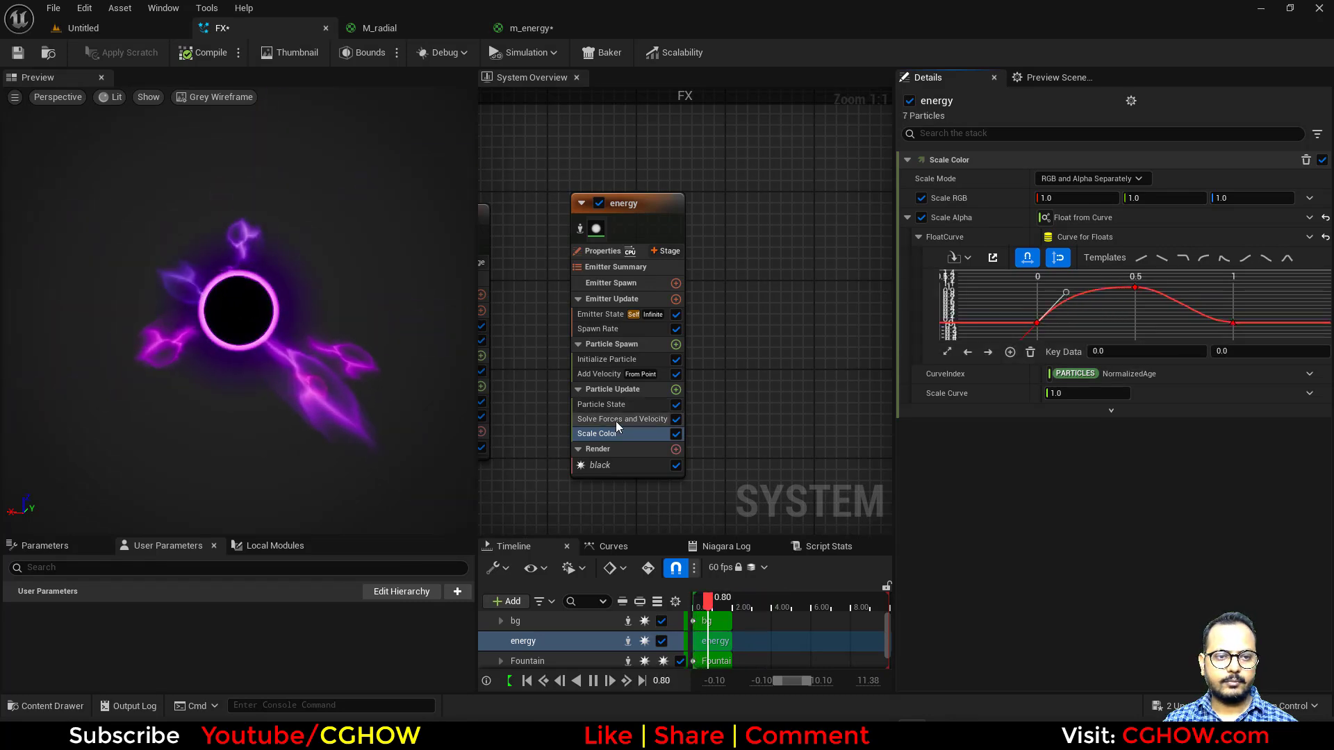
# Step: Duplicate the energy emitter and isolate the copy in the preview
pyautogui.moveTo(762, 334); pyautogui.dragTo(722, 354, button='right')
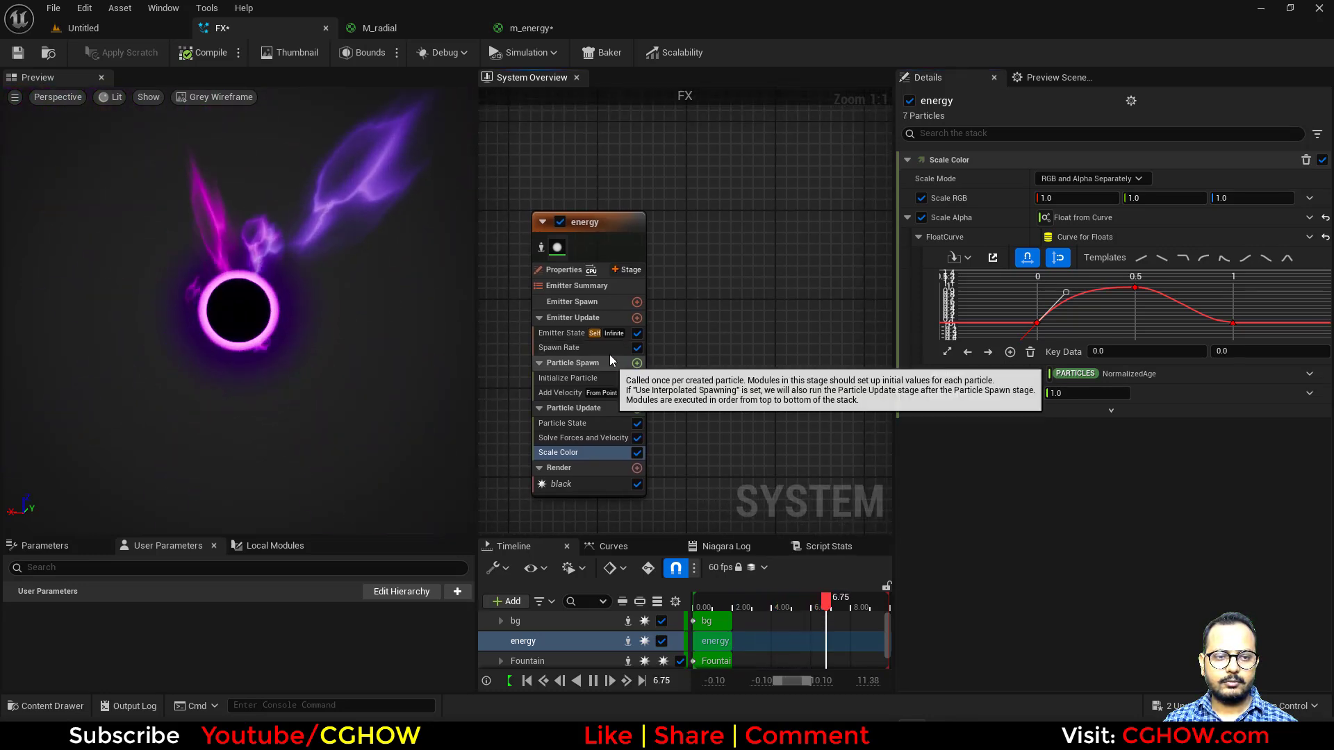
pyautogui.click(638, 235)
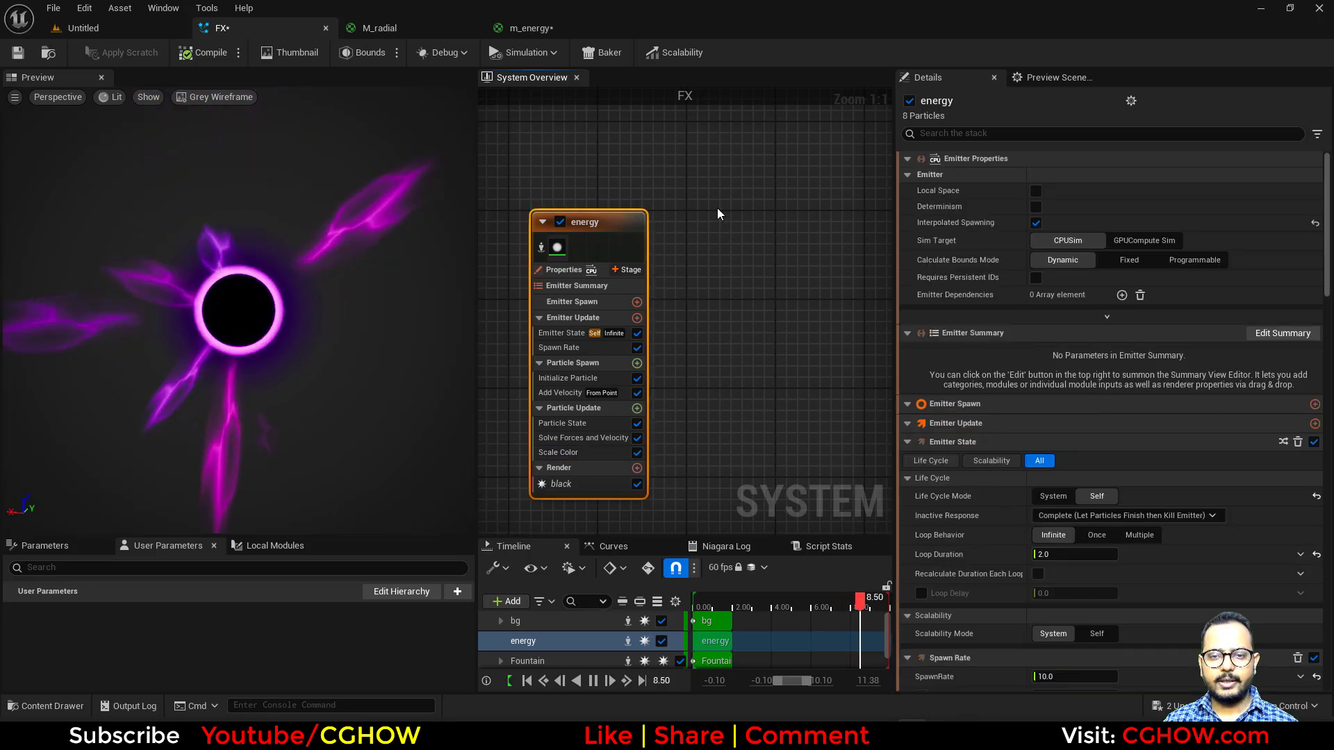
pyautogui.hotkey('ctrl', 'd')
pyautogui.moveTo(690, 198); pyautogui.dragTo(602, 214, button='right')
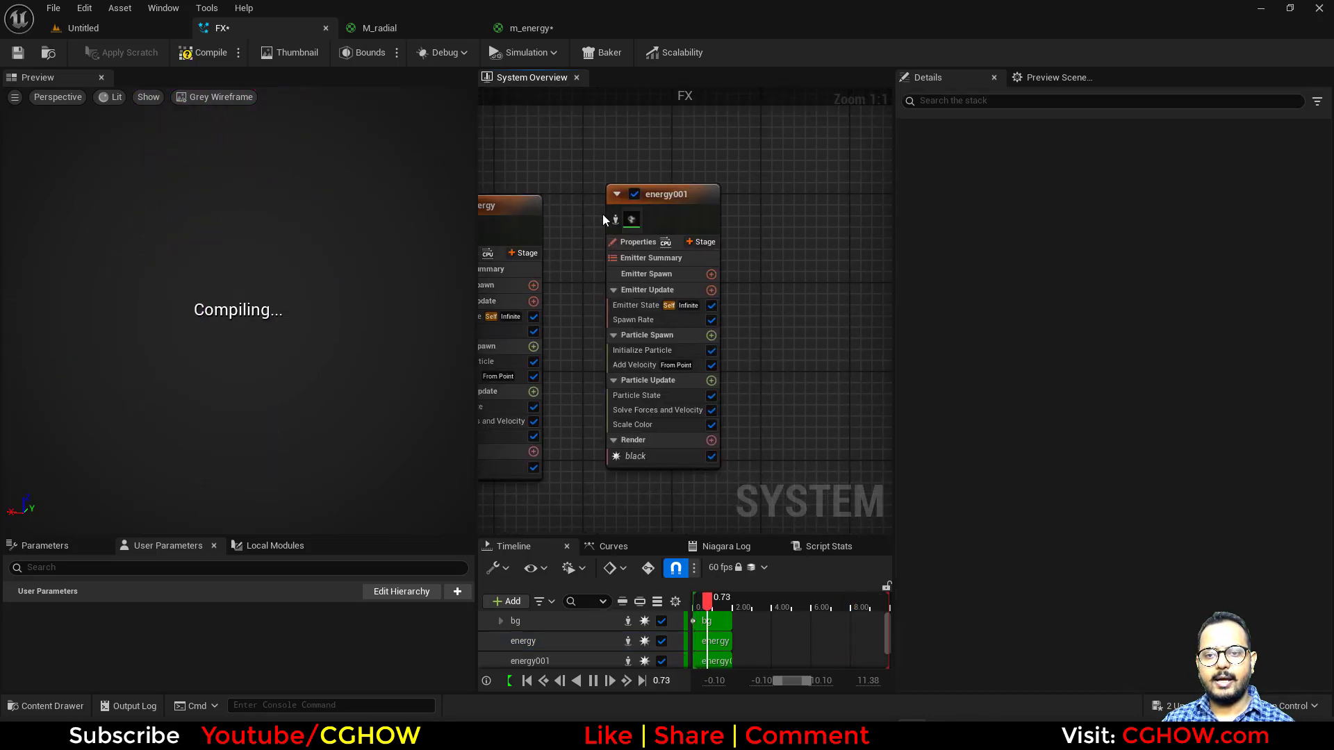
# Step: Reset the duplicated emitter's sprite alignment and default pivot to their defaults and remove its Add Velocity module
pyautogui.click(635, 455)
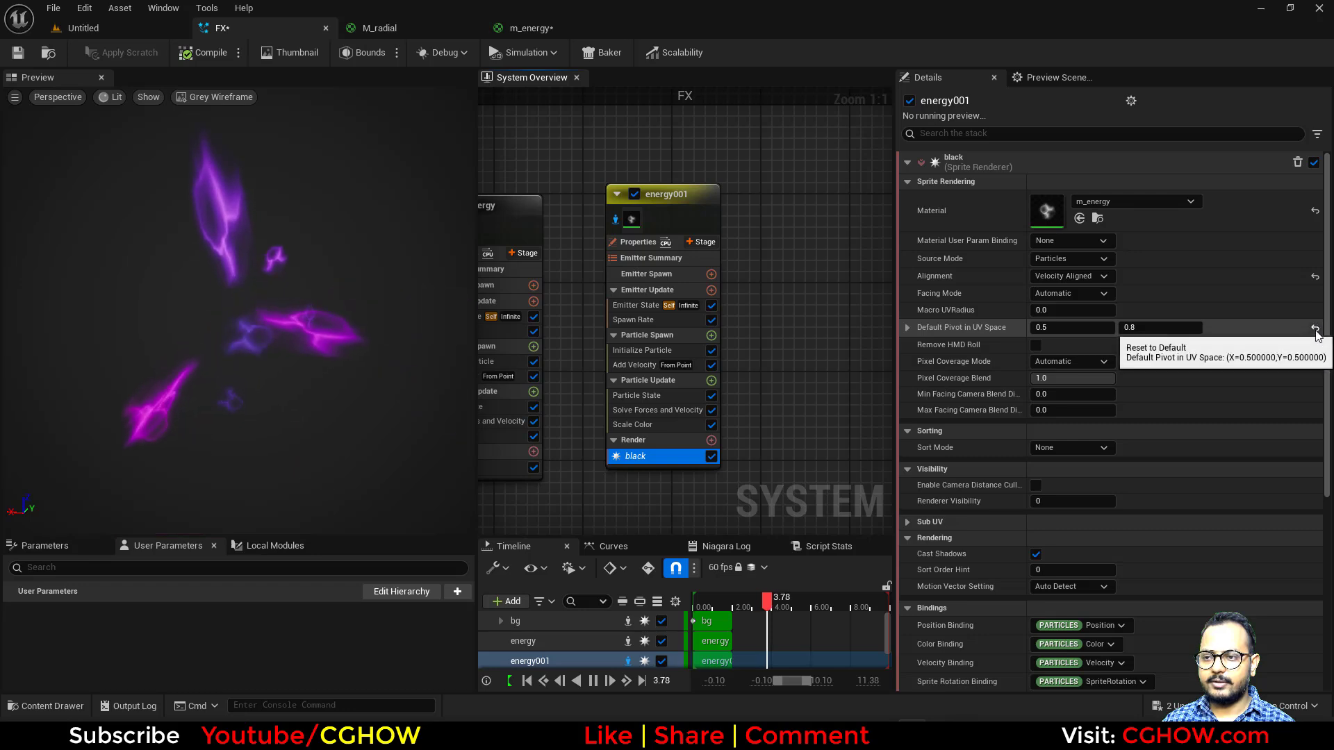
pyautogui.click(1312, 327)
pyautogui.click(637, 362)
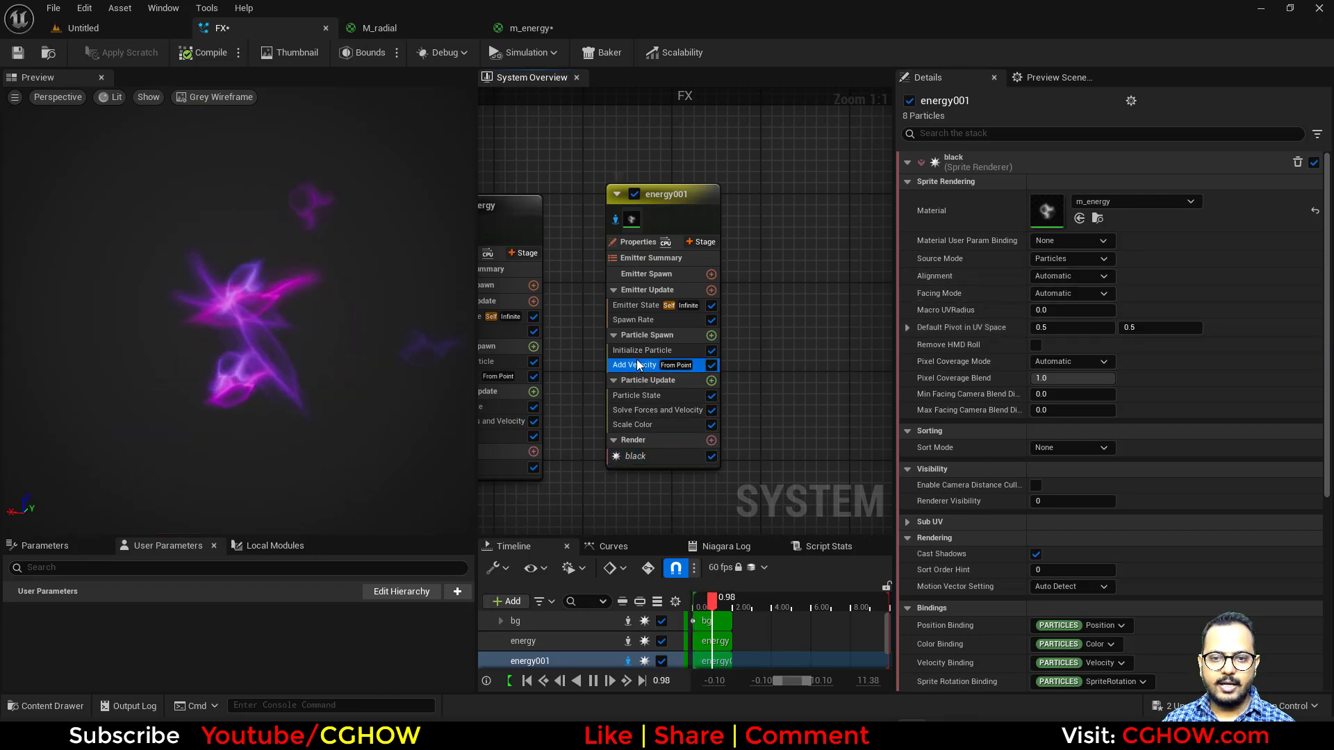
pyautogui.press('Delete')
# Step: Add a Scale Sprite Size module to the energy001 emitter's Particle Update stage
pyautogui.click(644, 414)
pyautogui.click(711, 367)
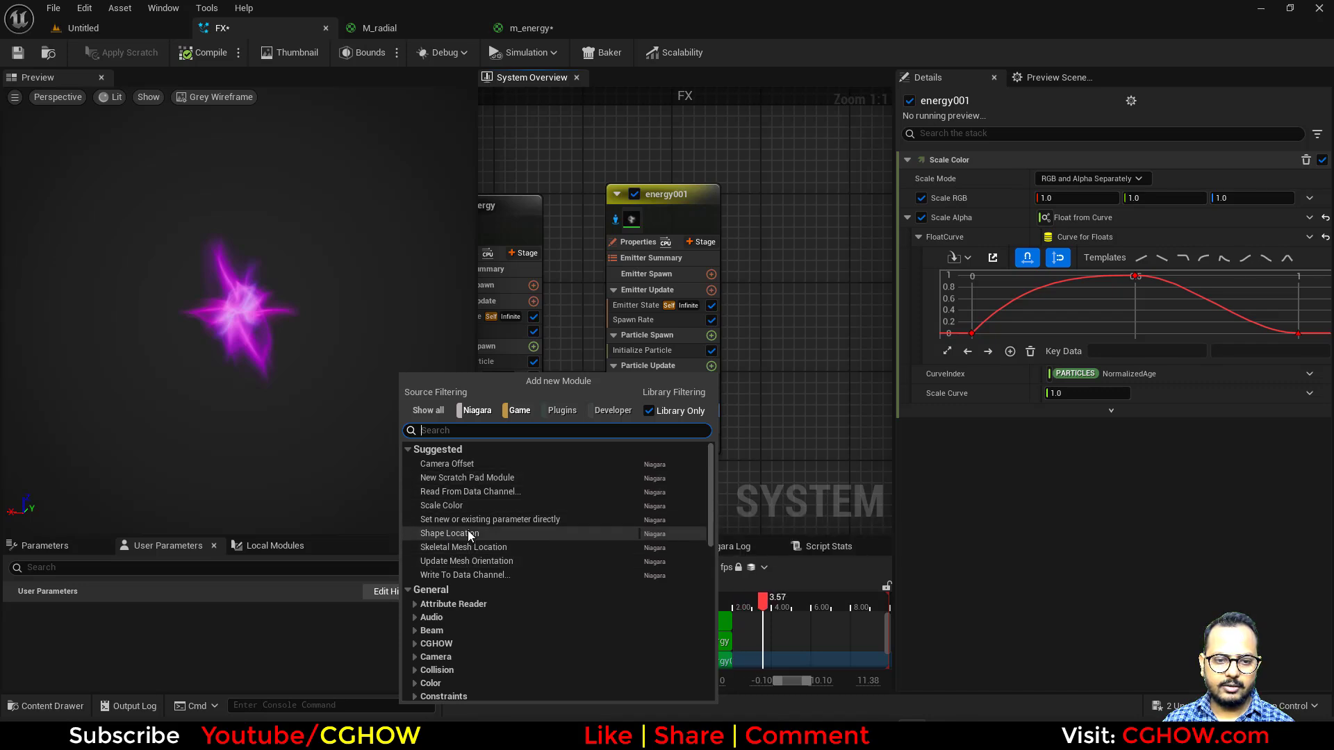
pyautogui.write('siz')
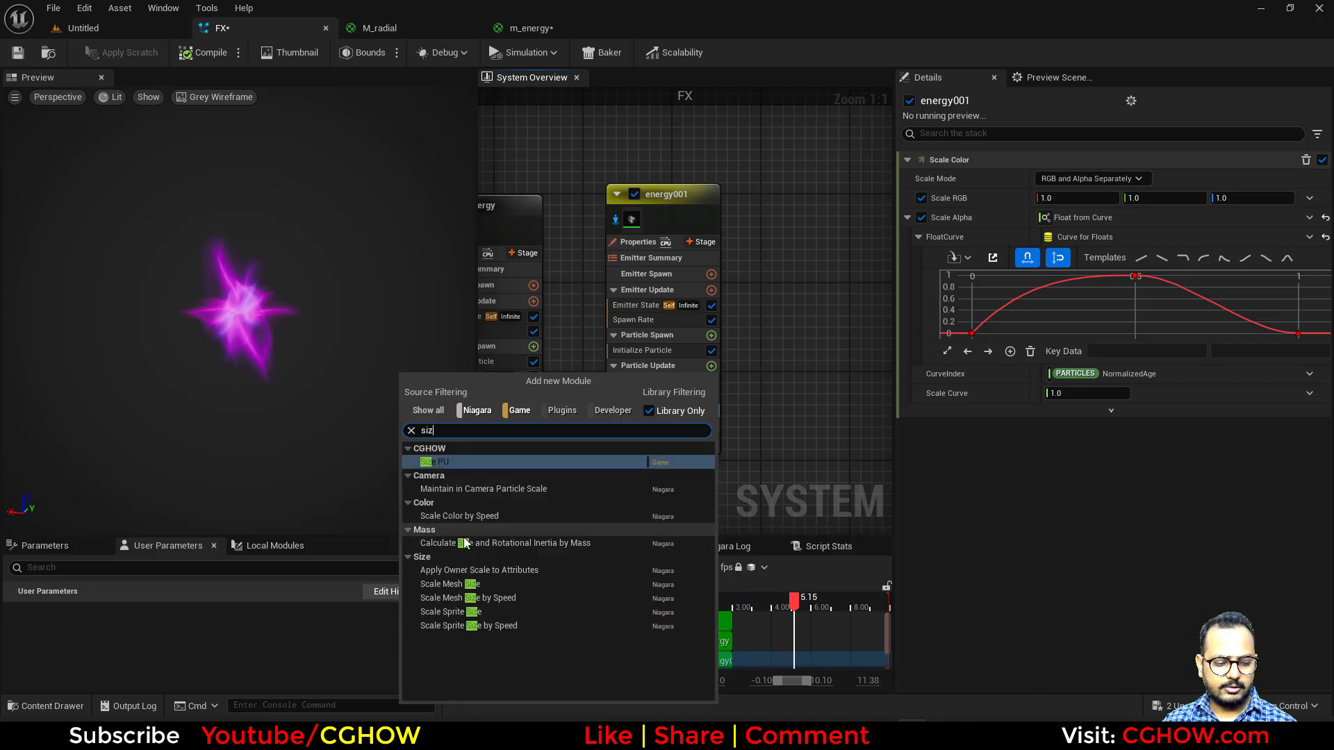
pyautogui.click(474, 613)
# Step: Apply the smooth ramp-up template to the uniform sprite scale curve, steepen its start, and turn off the emitter's isolation
pyautogui.click(1247, 219)
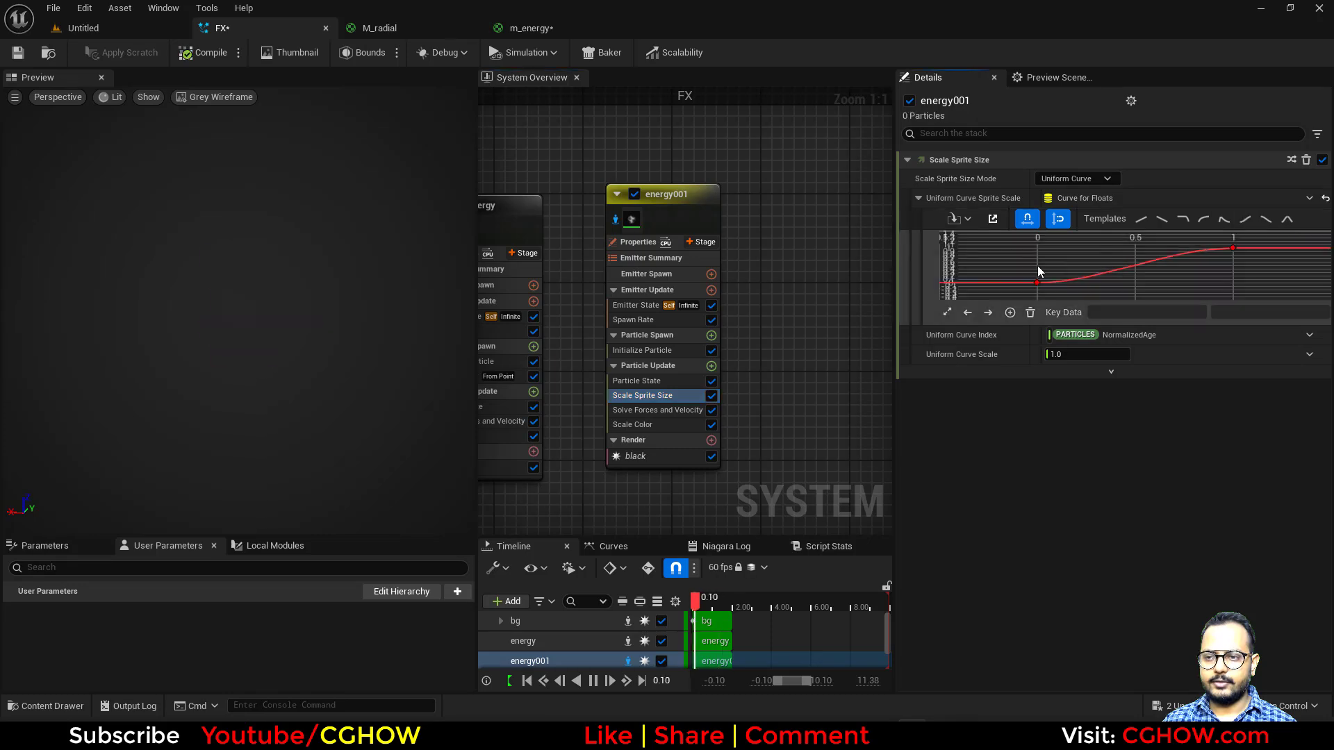
pyautogui.click(1037, 282)
pyautogui.moveTo(1078, 281); pyautogui.dragTo(1076, 269)
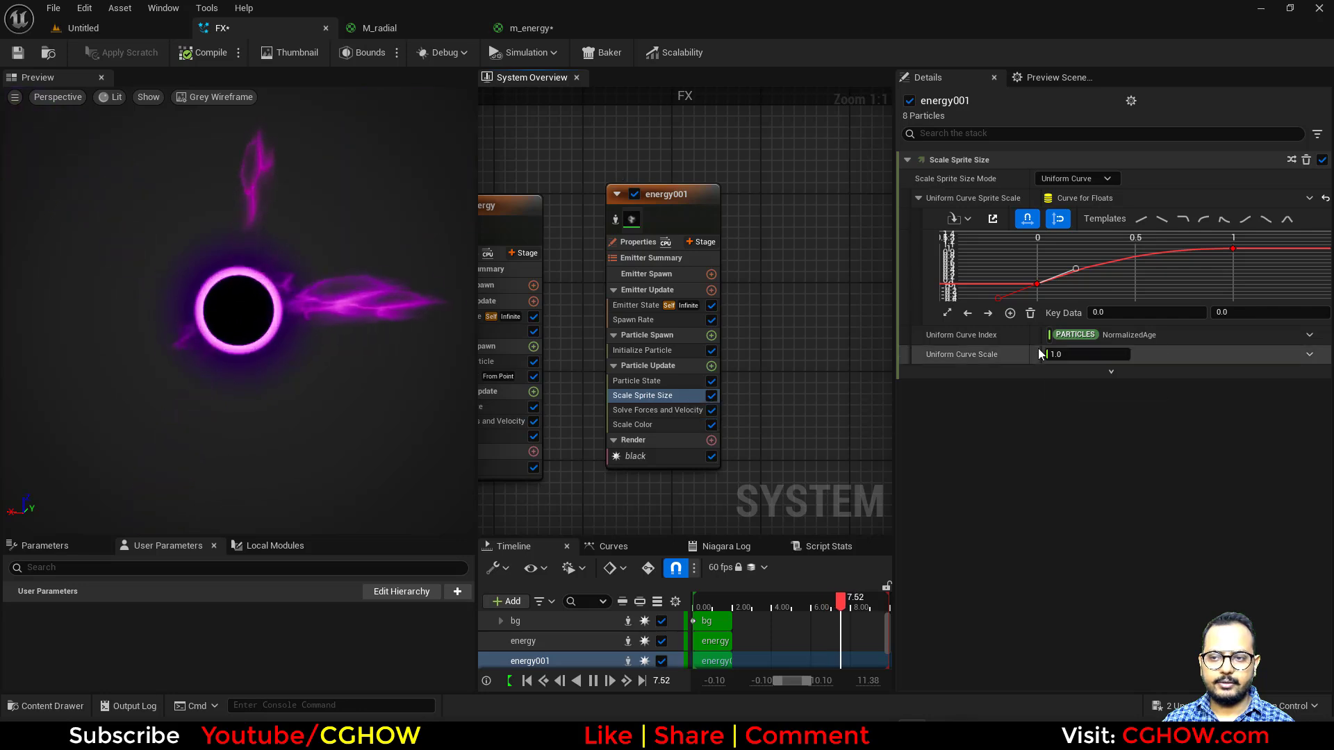
# Step: Raise the Uniform Curve Scale of energy001's Scale Sprite Size module to about 2.63
pyautogui.click(668, 459)
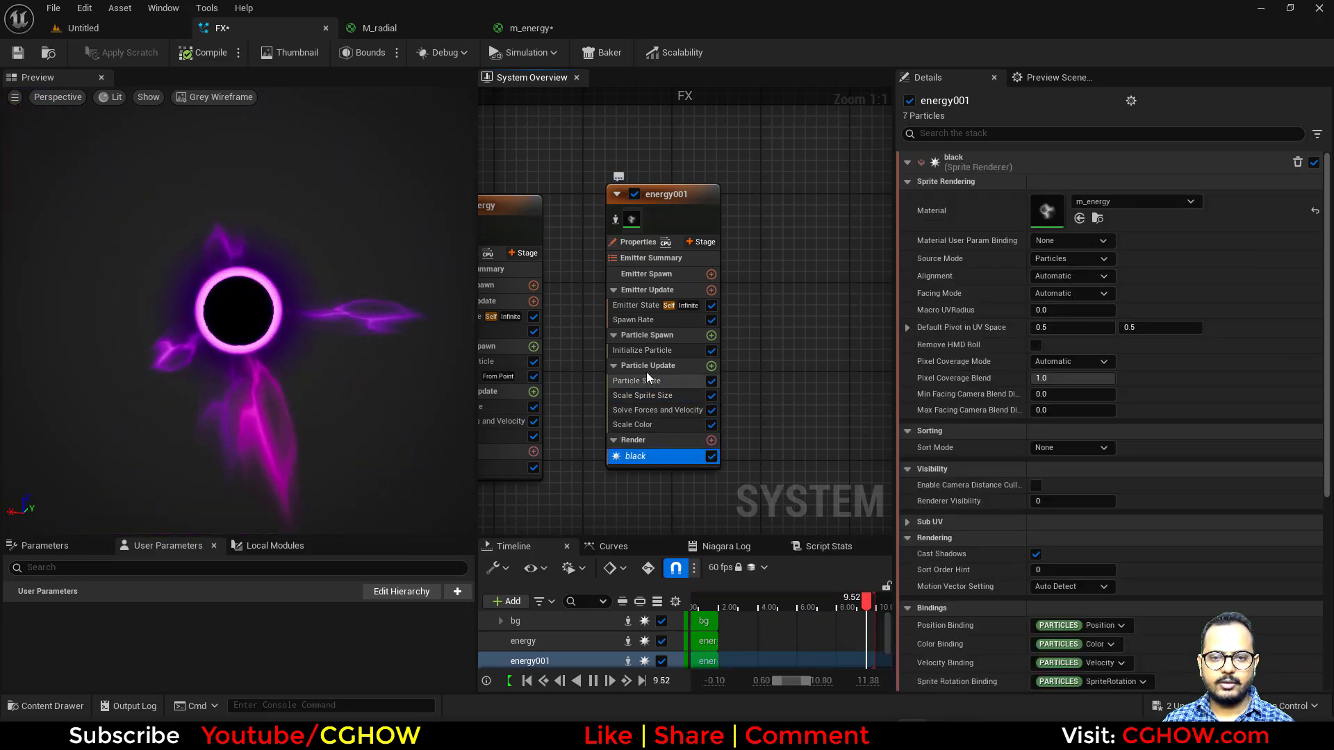
pyautogui.click(657, 395)
pyautogui.moveTo(1113, 359); pyautogui.dragTo(1153, 359)
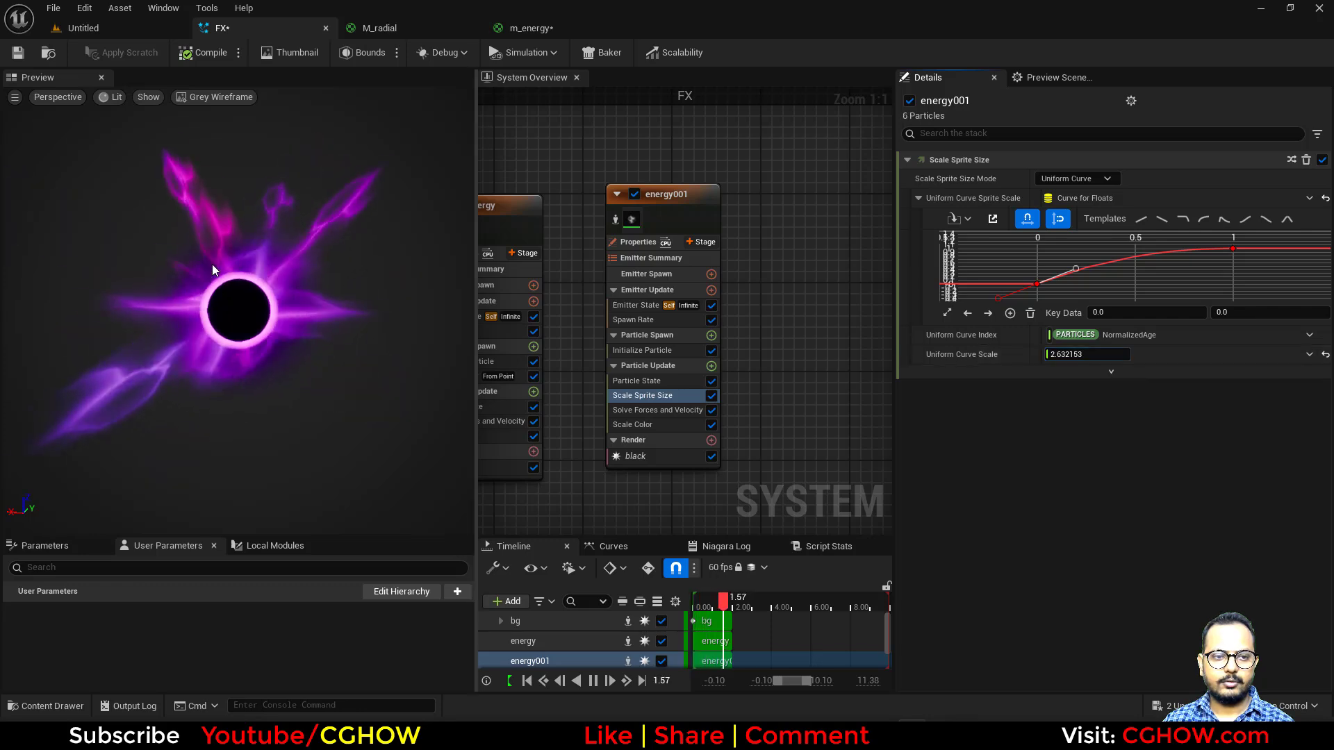
# Step: Duplicate the energy001 emitter and isolate the new copy
pyautogui.moveTo(724, 232); pyautogui.dragTo(614, 239, button='right')
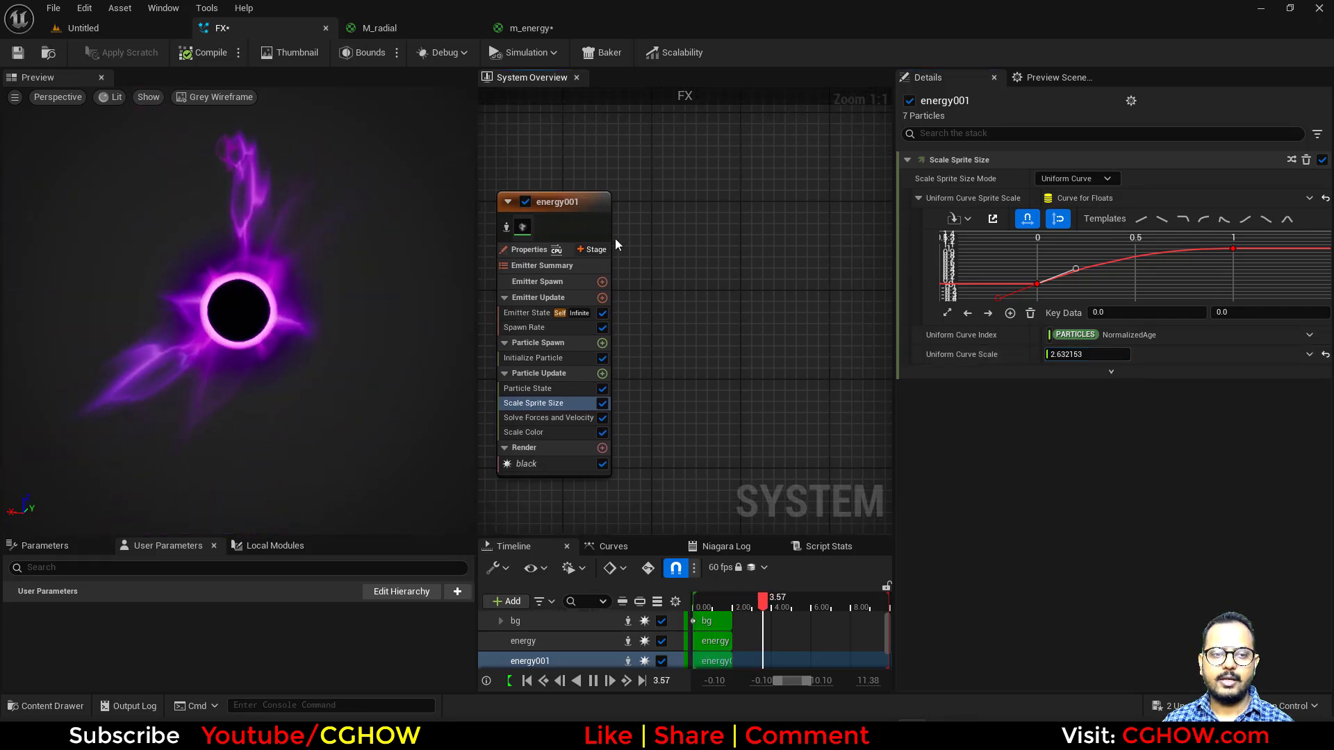
pyautogui.click(583, 205)
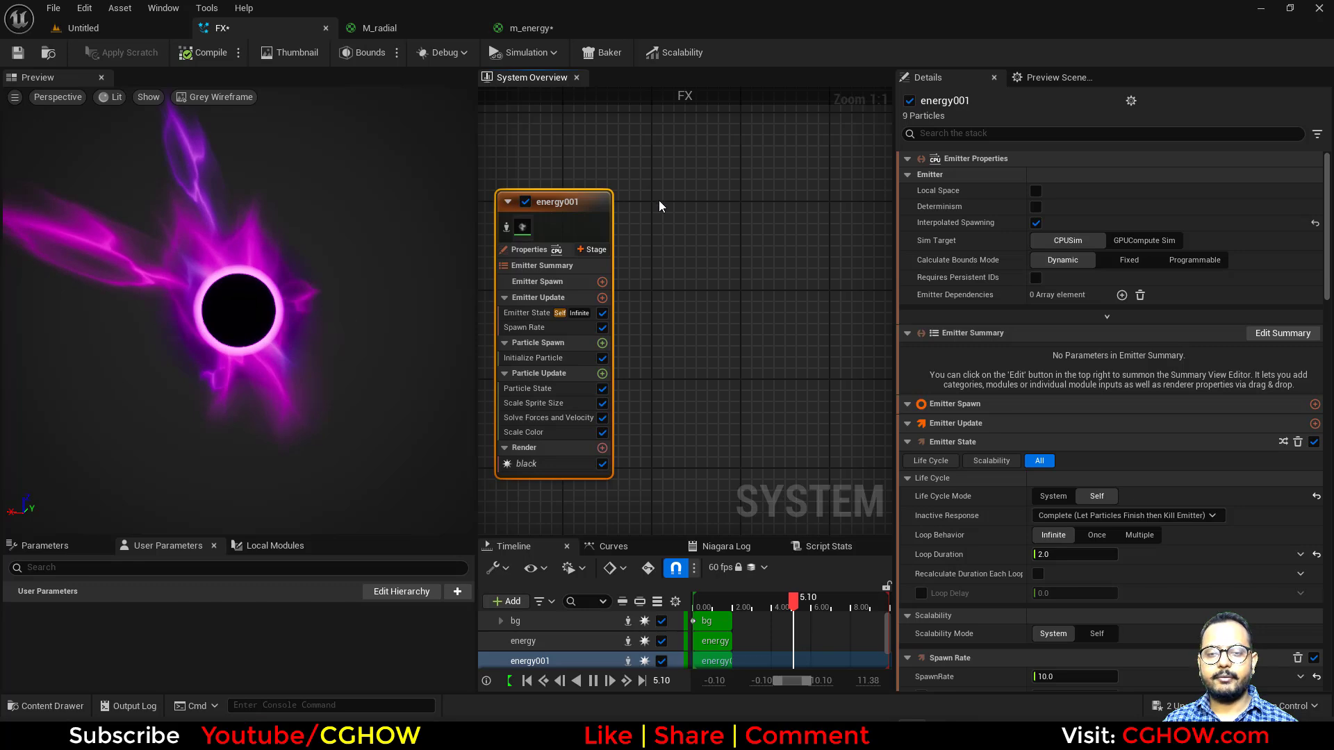
pyautogui.hotkey('ctrl', 'd')
# Step: Change the energy002 sprite size mode to Random Uniform with a minimum of 50 and a maximum of 100
pyautogui.click(681, 347)
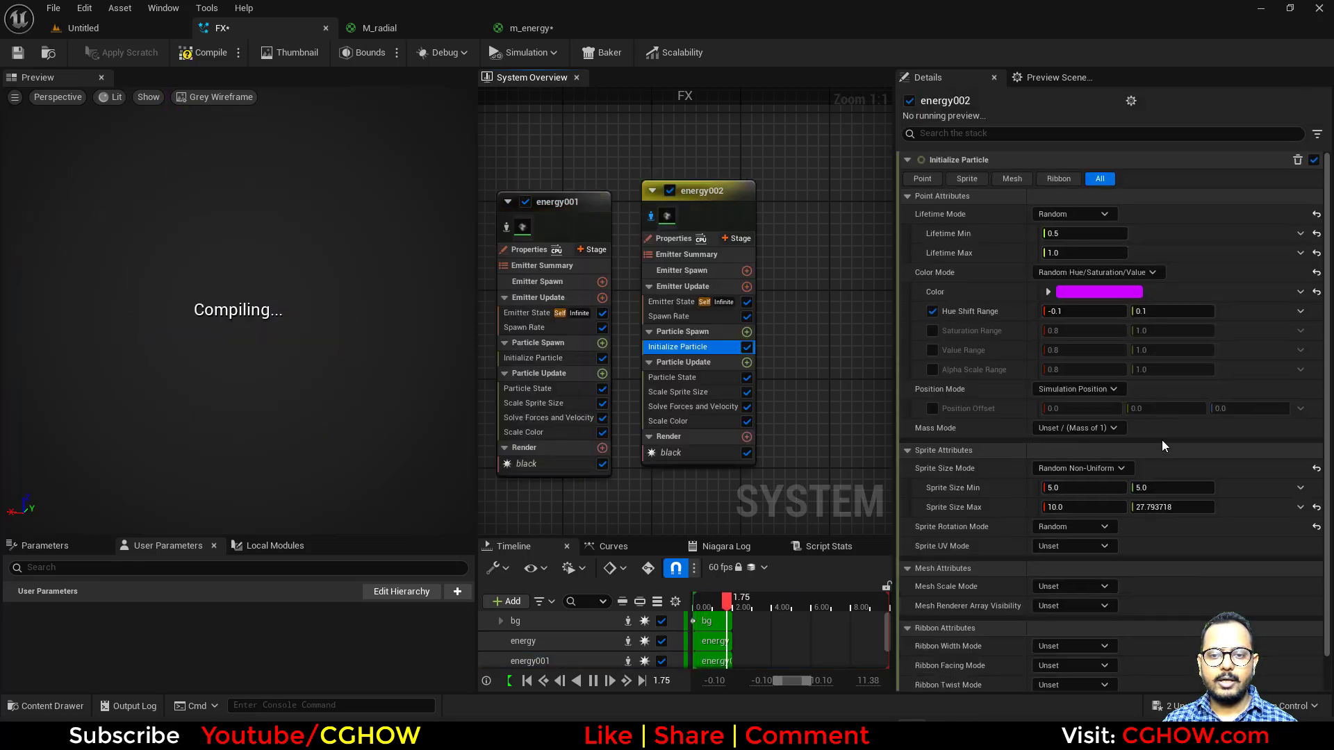
pyautogui.click(1094, 467)
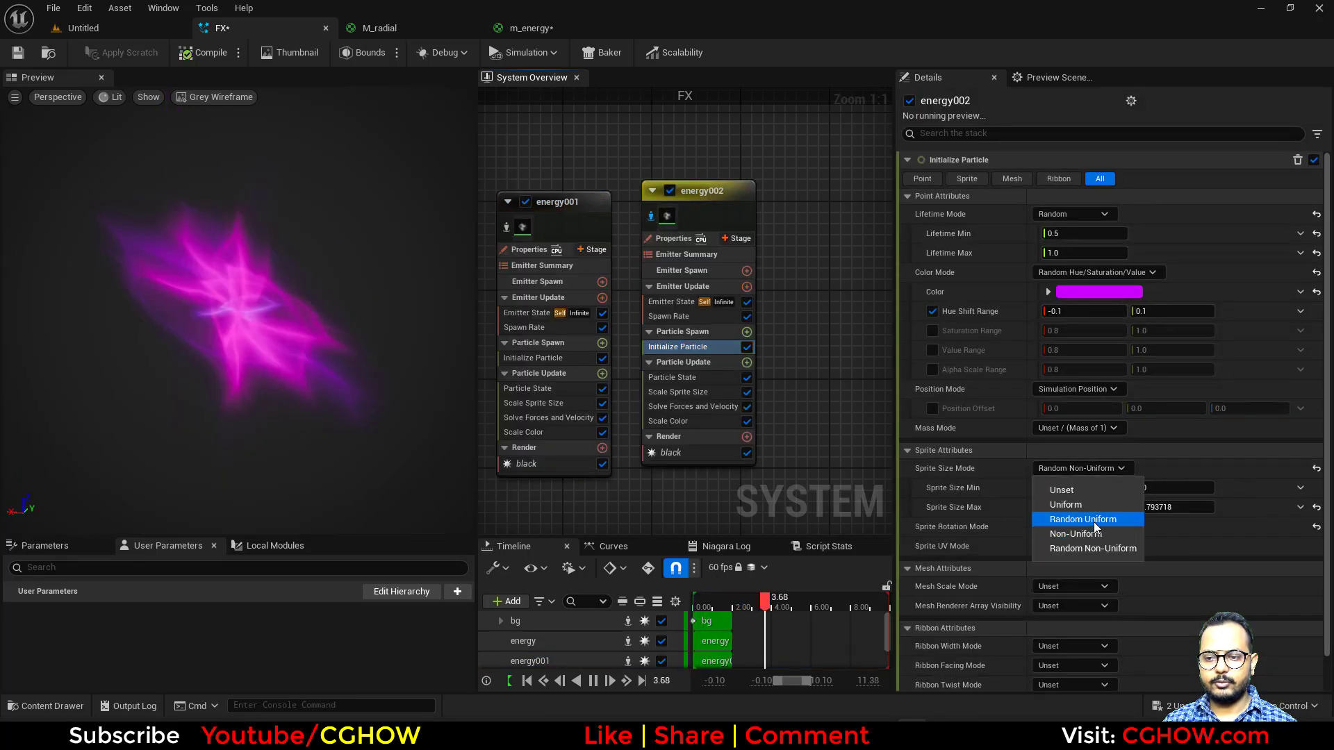
pyautogui.click(1070, 540)
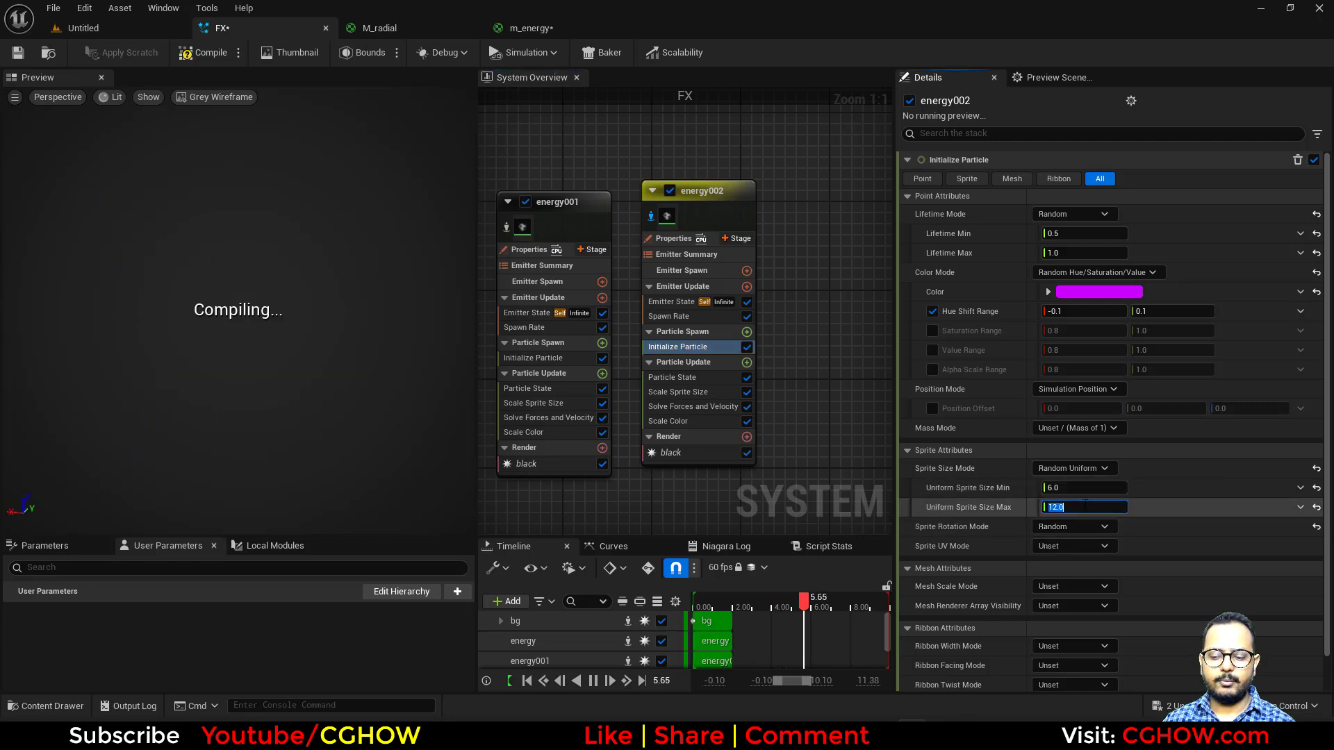
pyautogui.write('100')
pyautogui.press('Return')
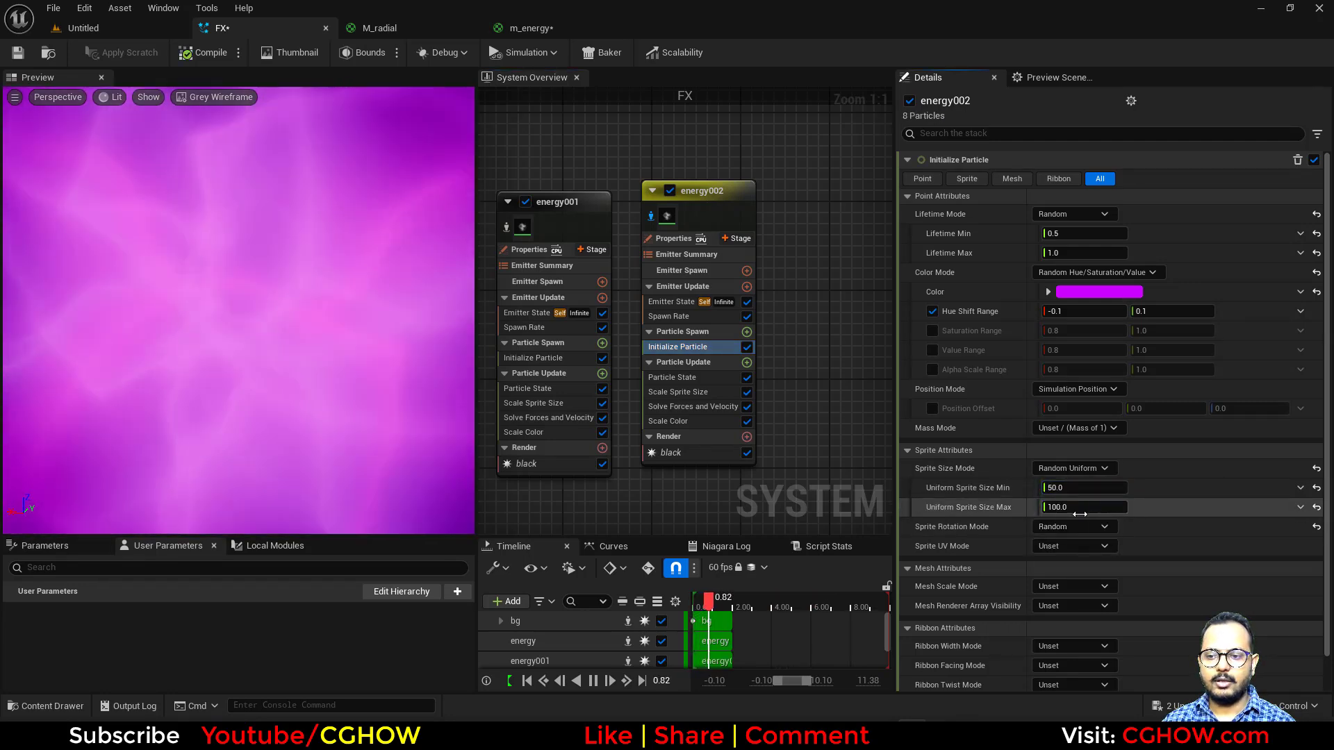
# Step: Set energy002's uniform sprite size range to 10–20 and turn off its isolation
pyautogui.click(1076, 510)
pyautogui.write('20')
pyautogui.press('Return')
pyautogui.click(1067, 489)
pyautogui.write('10')
pyautogui.press('Return')
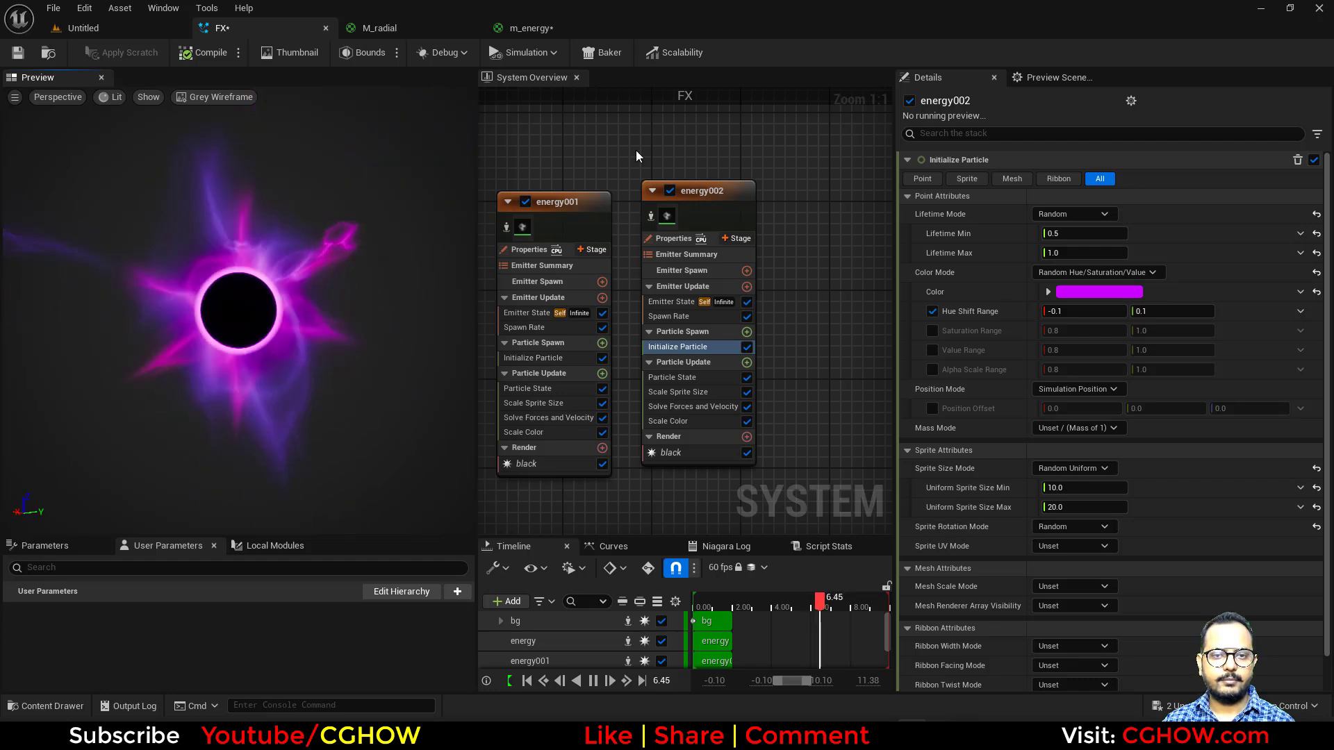
# Step: Isolate the energy emitter to review its particles and Add Velocity settings, and restore the full effect preview
pyautogui.moveTo(572, 165); pyautogui.dragTo(788, 203, button='right')
pyautogui.click(547, 266)
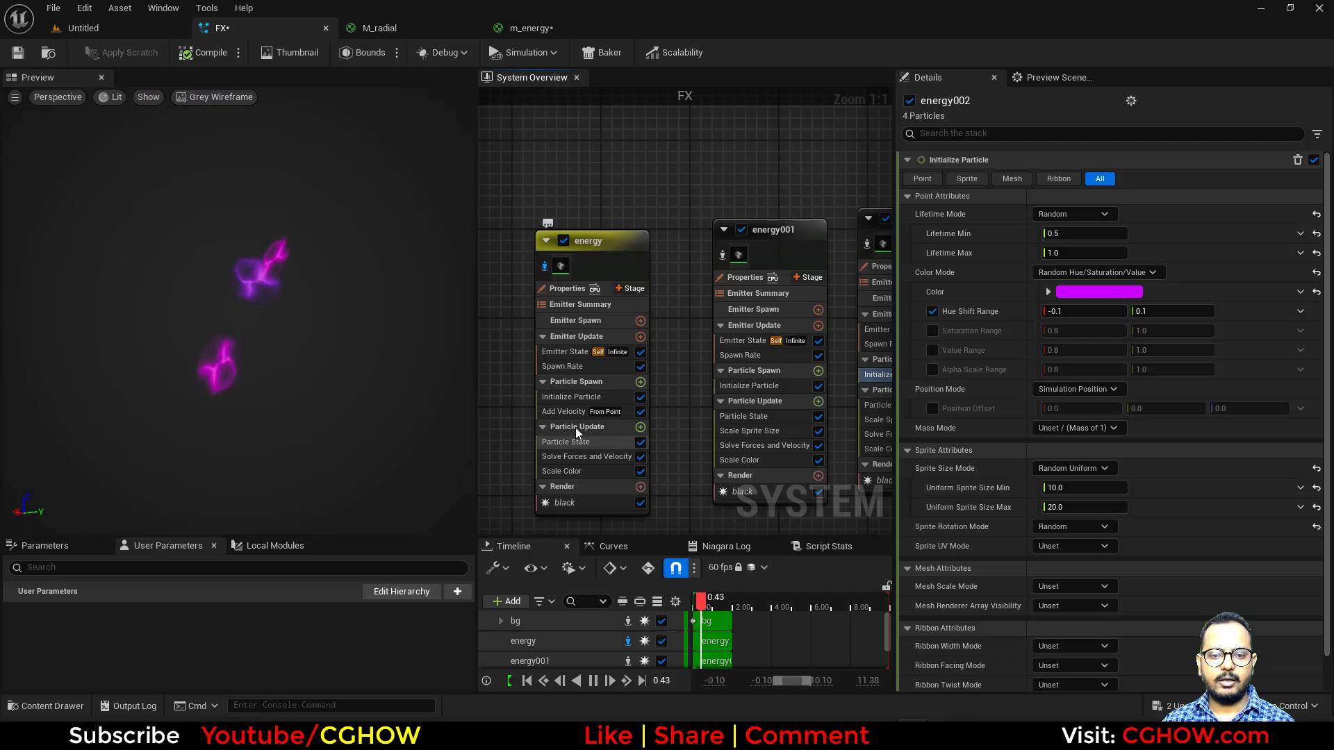
pyautogui.click(564, 411)
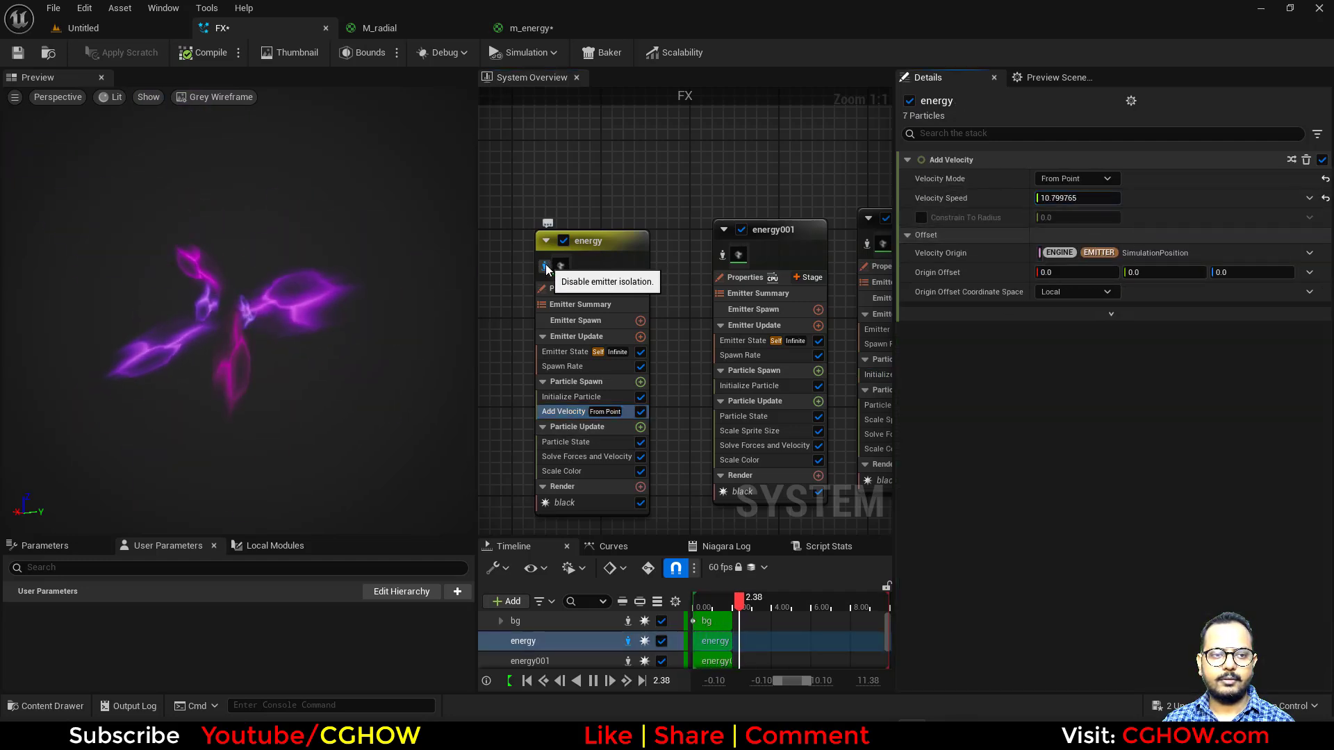
pyautogui.click(546, 266)
pyautogui.moveTo(681, 188); pyautogui.dragTo(580, 171, button='right')
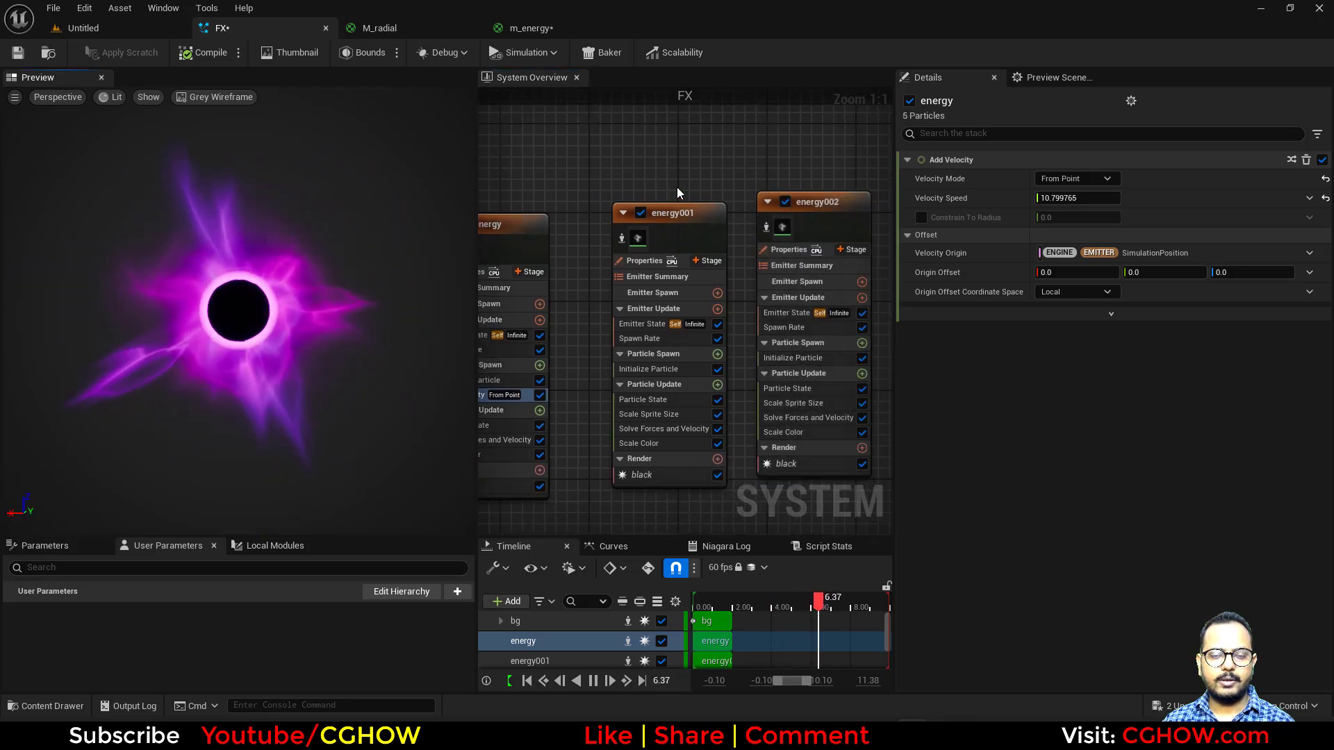
# Step: Copy the original energy emitter, paste it in empty space below, and isolate the pasted emitter
pyautogui.moveTo(586, 471); pyautogui.dragTo(698, 381, button='right')
pyautogui.scroll(-2, 698, 381)
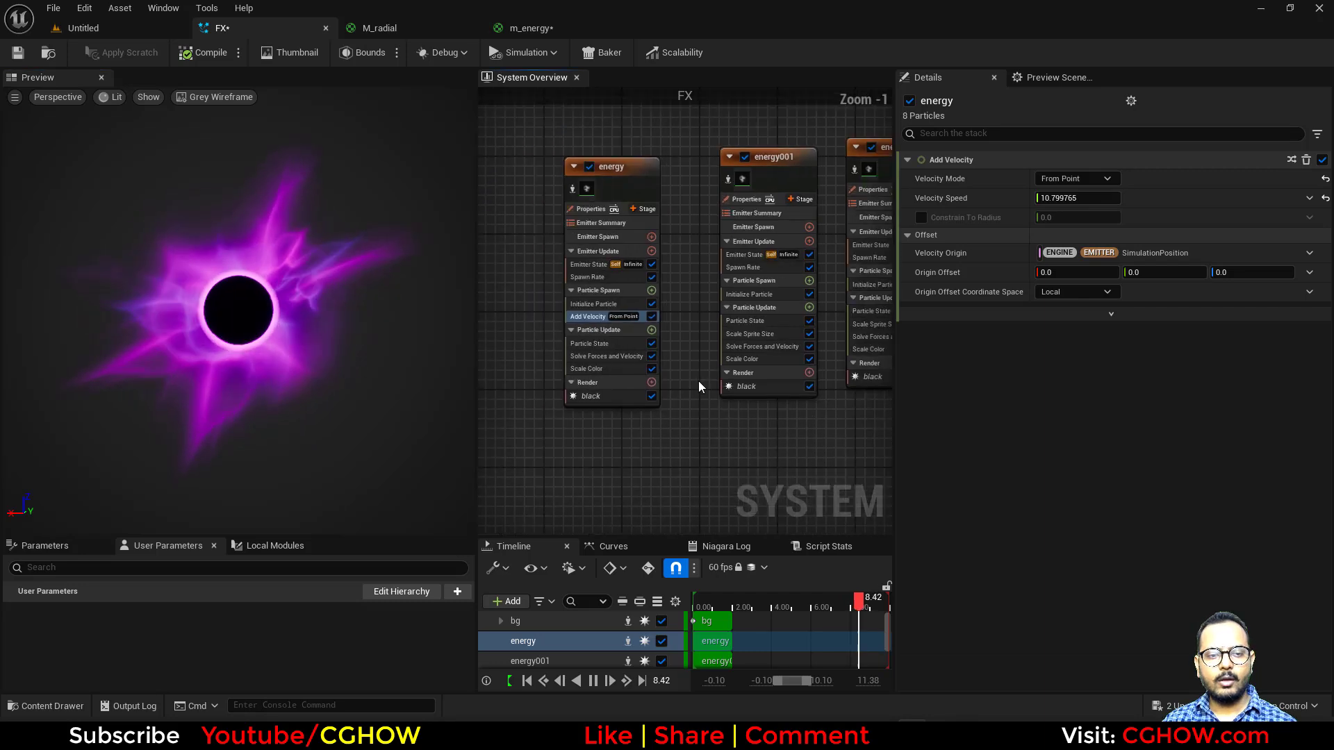
pyautogui.click(625, 237)
pyautogui.moveTo(612, 481); pyautogui.dragTo(590, 322, button='right')
pyautogui.click(574, 306)
pyautogui.hotkey('ctrl', 'v')
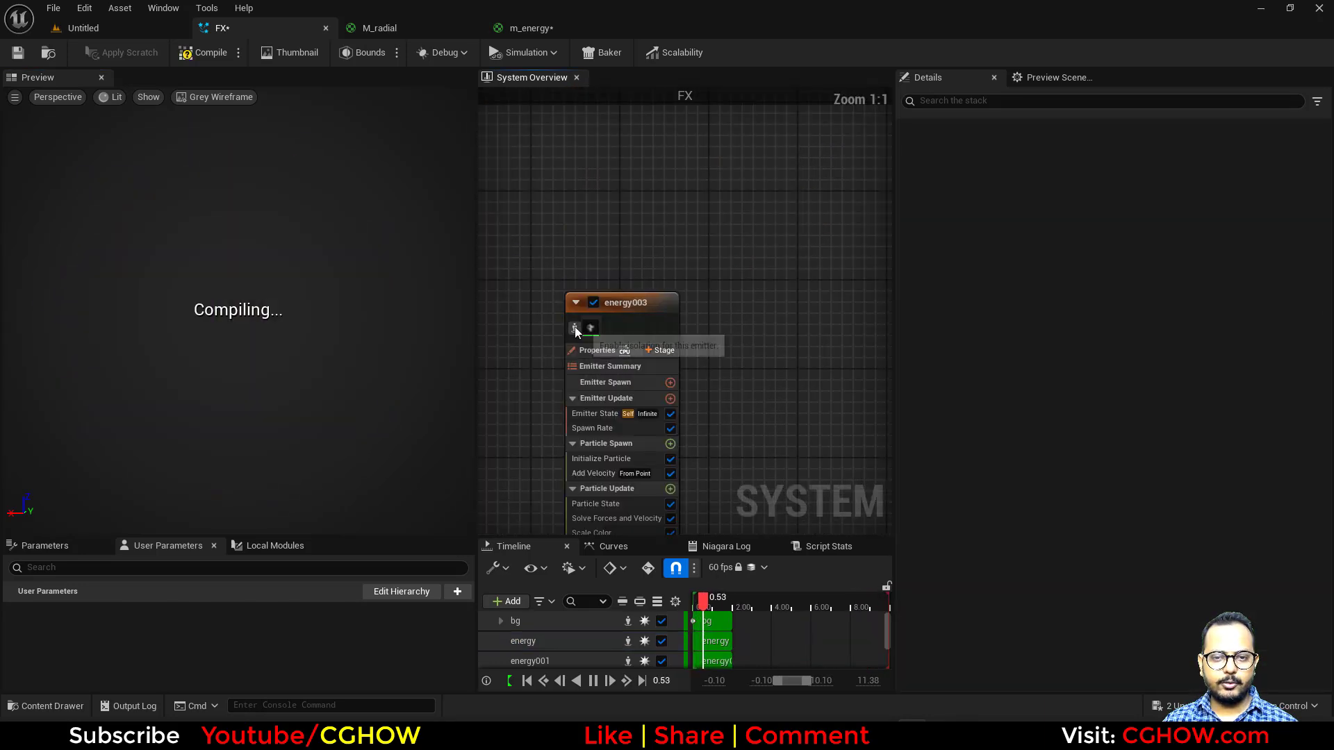
# Step: Replace the energy003 emitter's m_energy sprite renderer with a new default Sprite Renderer
pyautogui.click(606, 404)
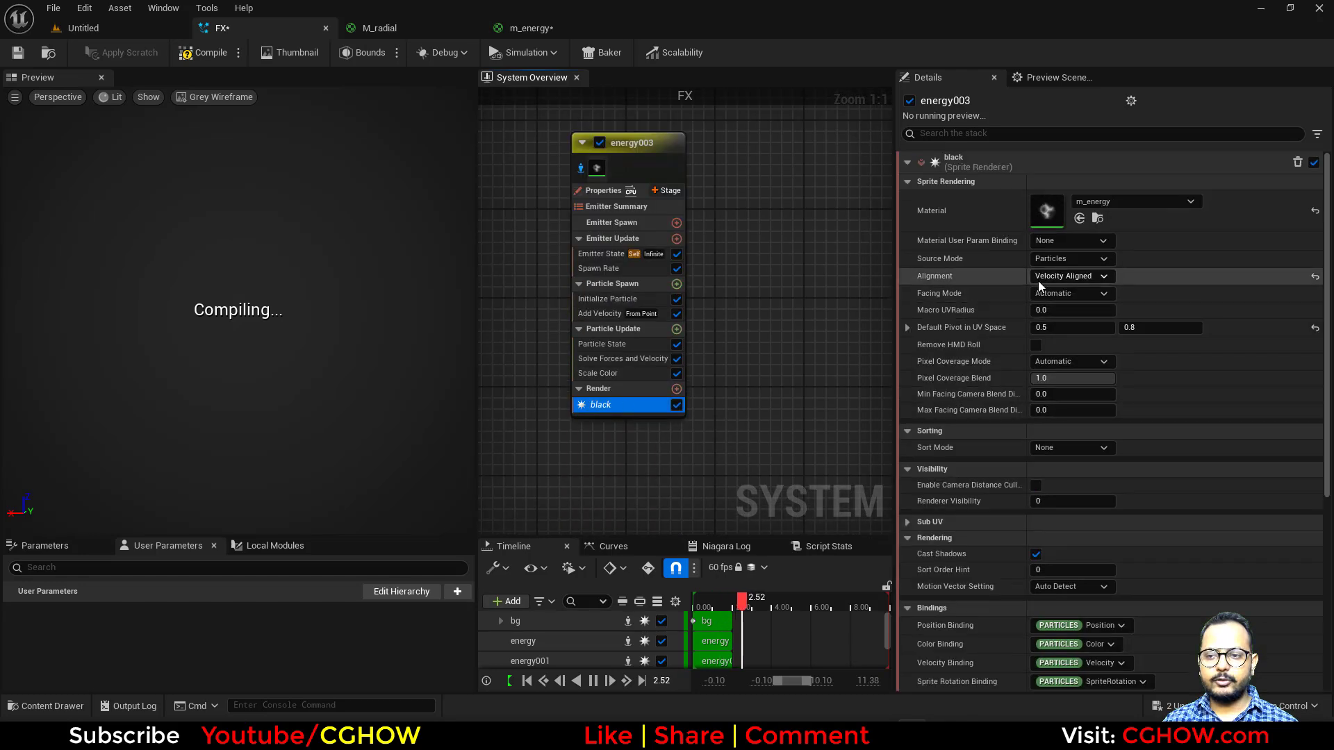
pyautogui.moveTo(752, 259); pyautogui.dragTo(723, 344, button='right')
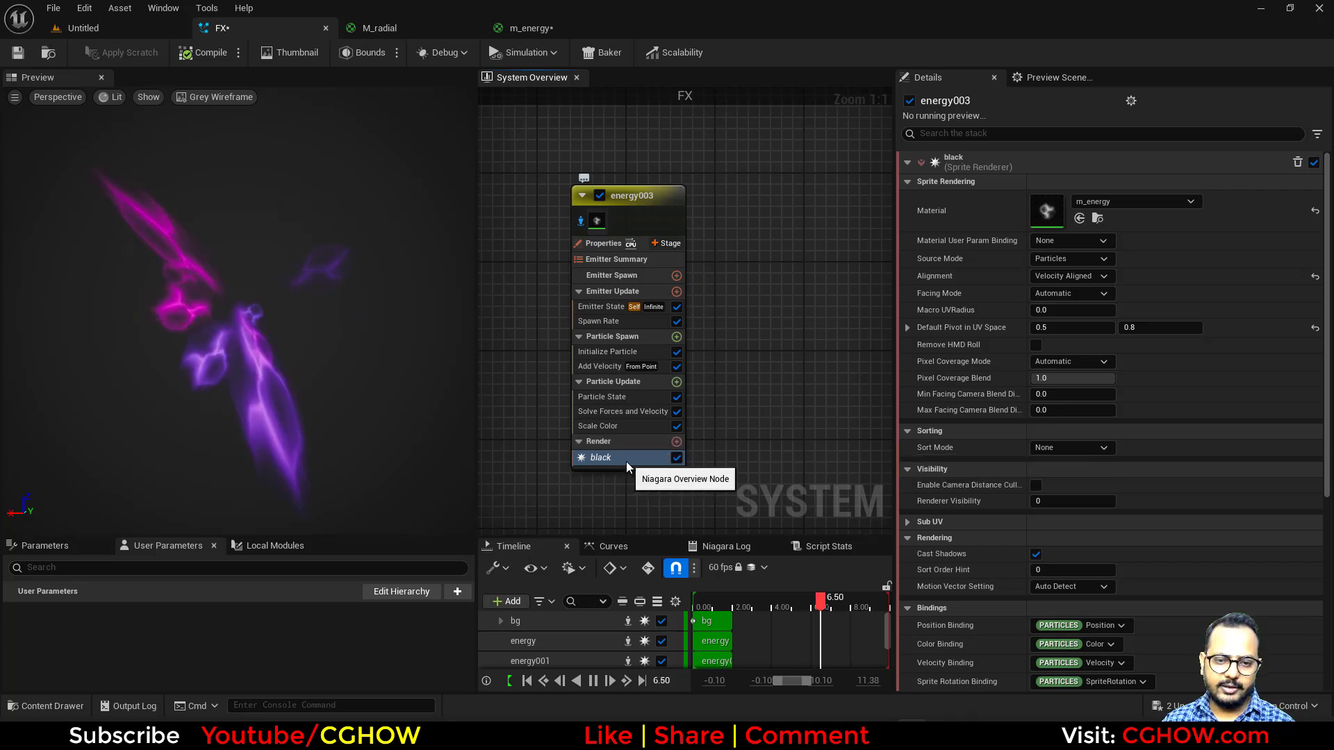
pyautogui.press('Delete')
pyautogui.click(676, 442)
pyautogui.click(704, 252)
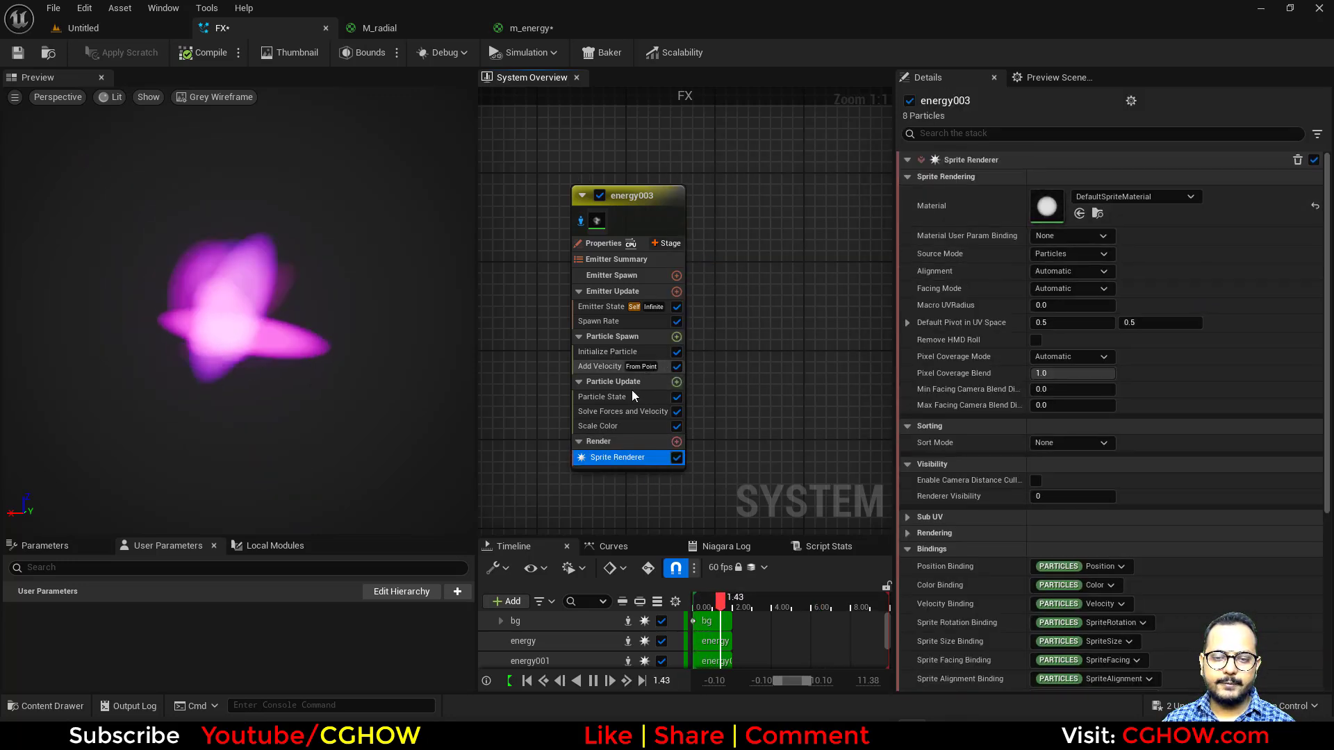
# Step: Set the new Sprite Renderer's default pivot V value to 0.8
pyautogui.click(1162, 326)
pyautogui.write('0.8')
pyautogui.press('Return')
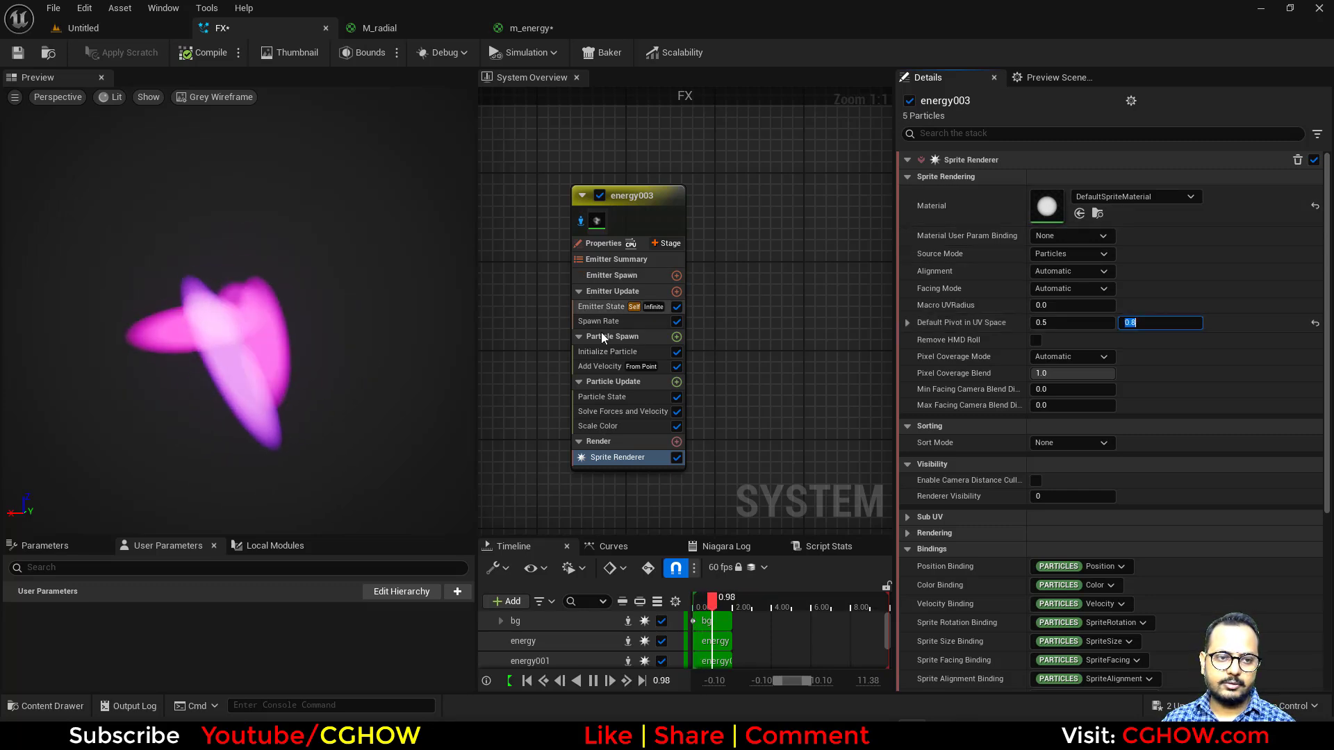
# Step: Open the Add Velocity settings of the energy003 emitter
pyautogui.click(606, 366)
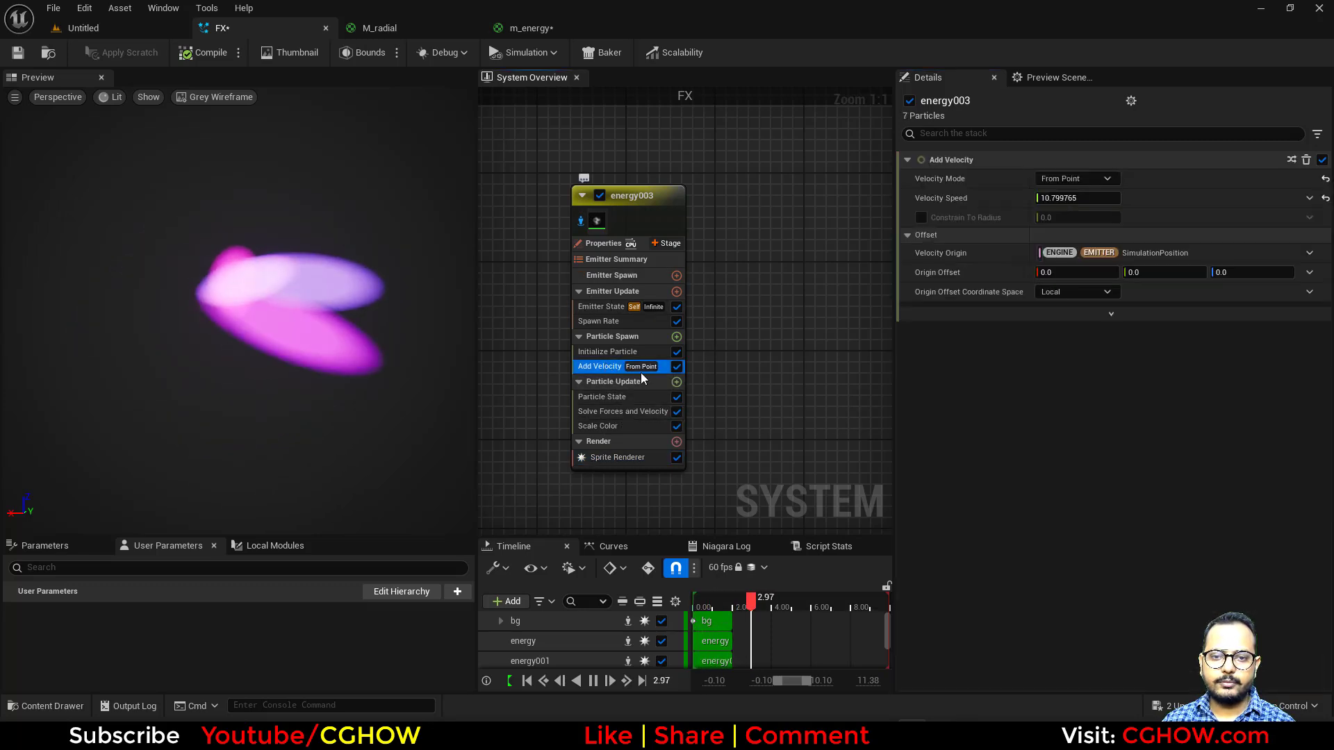